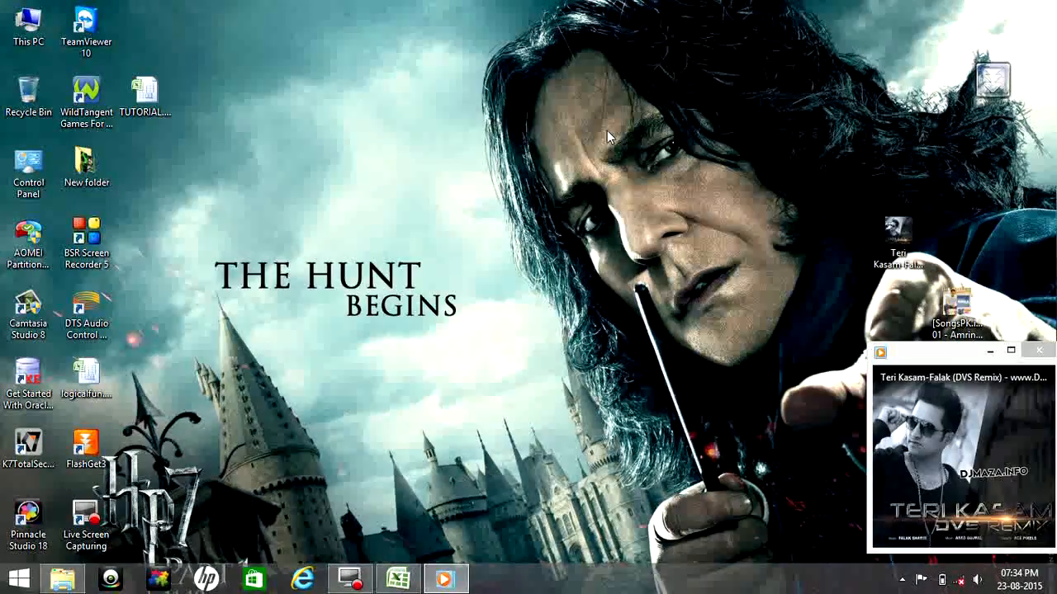
# Switch to the TUTORIAL.xlsx workbook in Excel and look over the loan table on Sheet2.
pyautogui.click(400, 579)
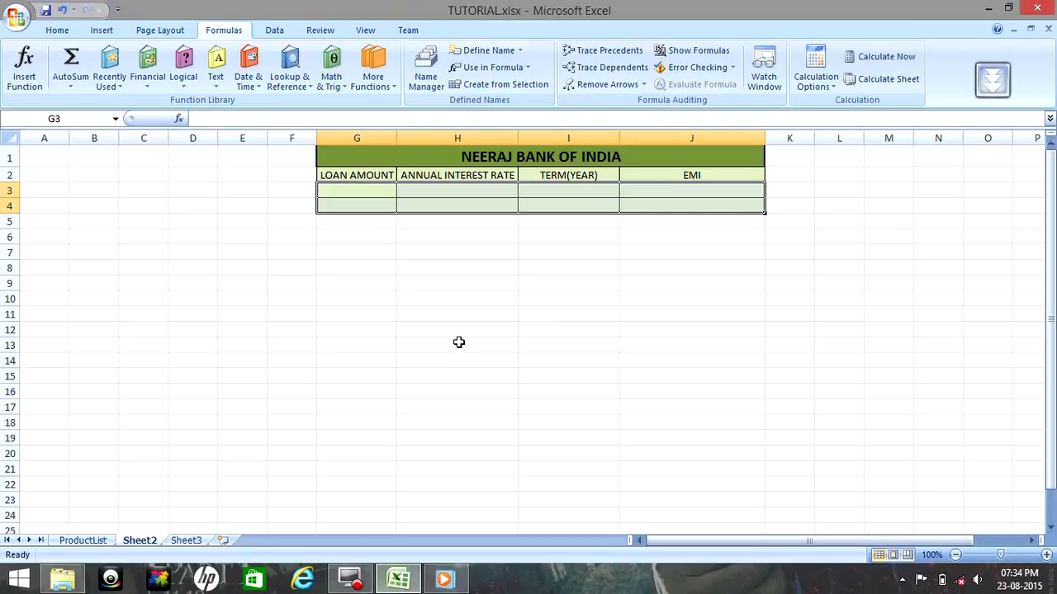
pyautogui.click(474, 190)
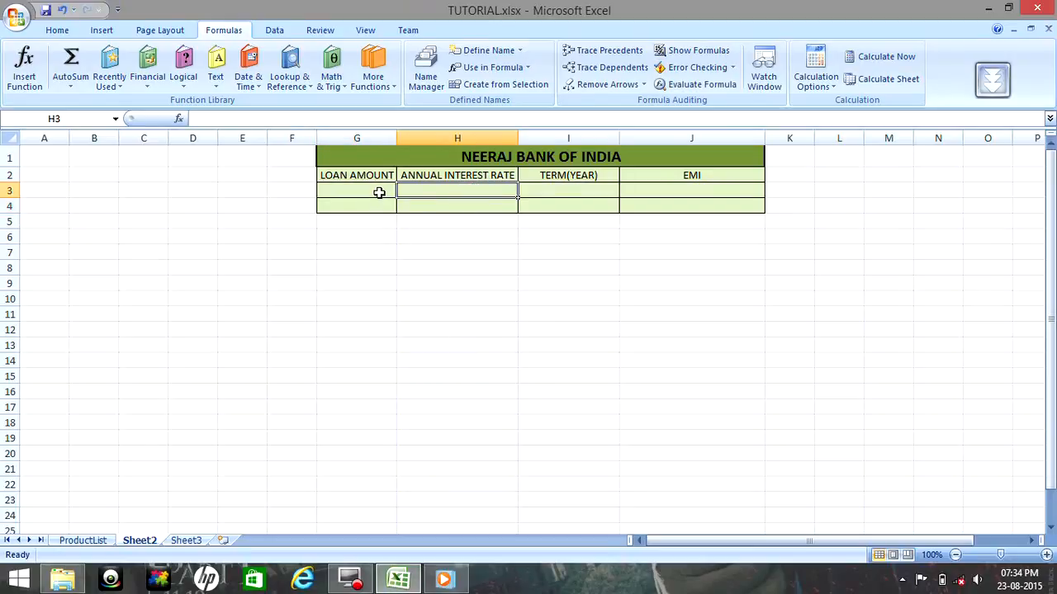
pyautogui.click(393, 155)
pyautogui.moveTo(393, 155); pyautogui.dragTo(437, 213)
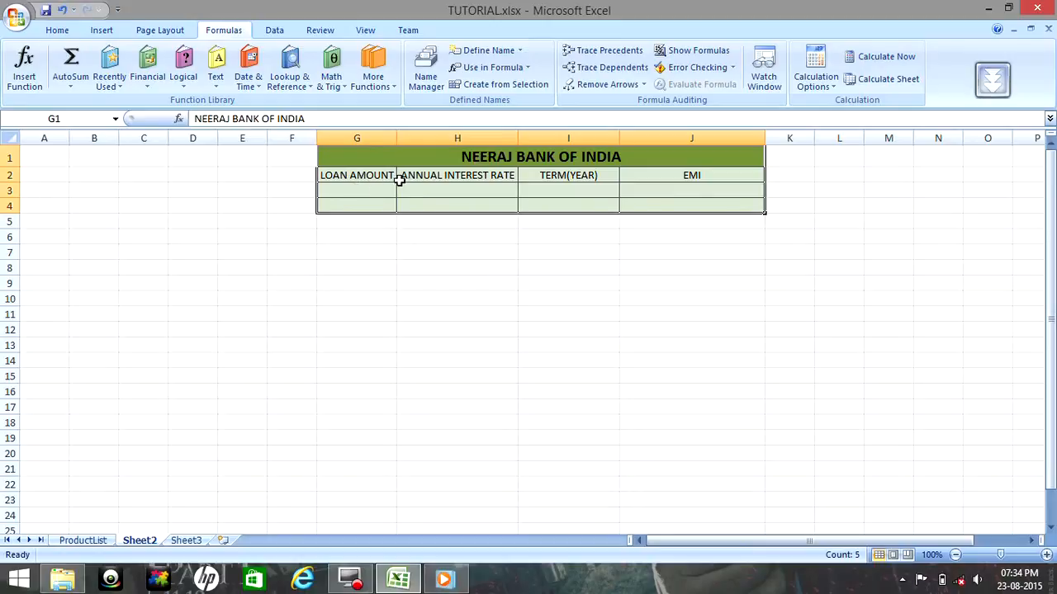
pyautogui.click(642, 193)
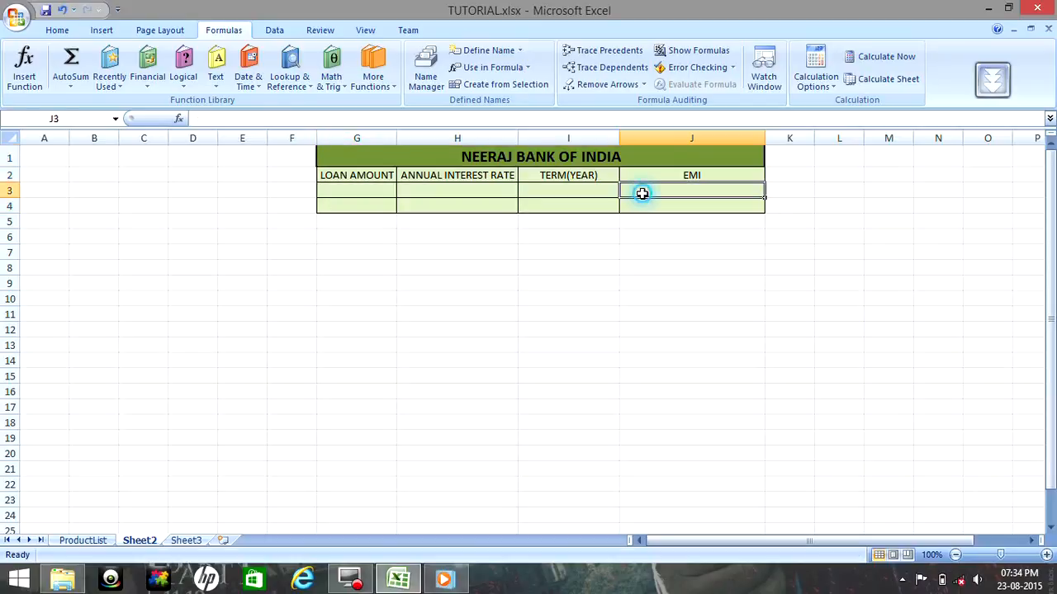
# Fill row 3 of the loan table with loan amount 500000, annual interest rate 10% and term 5 years.
pyautogui.doubleClick(373, 189)
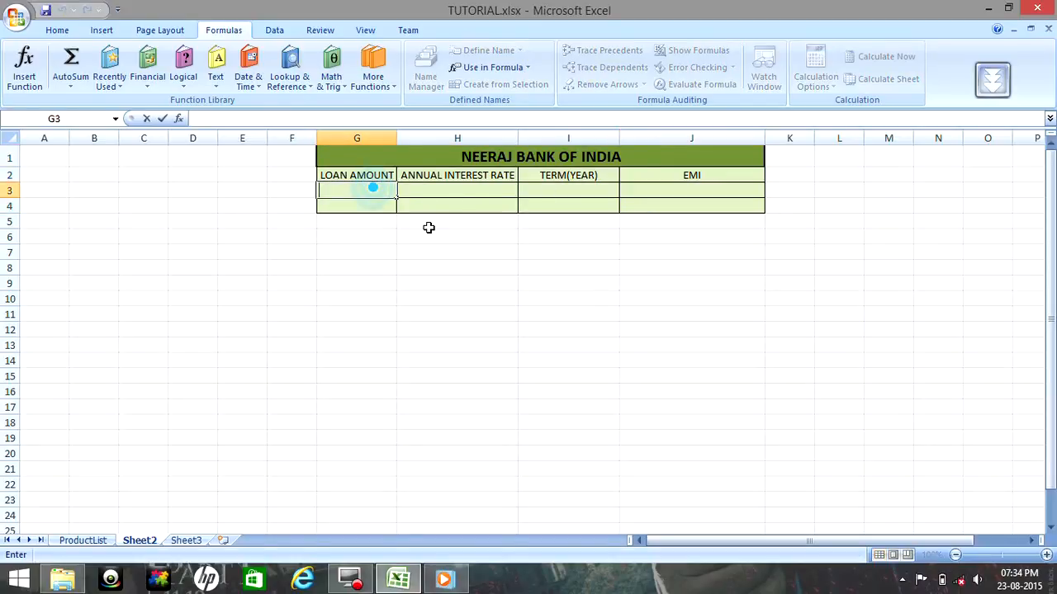
pyautogui.write('500000')
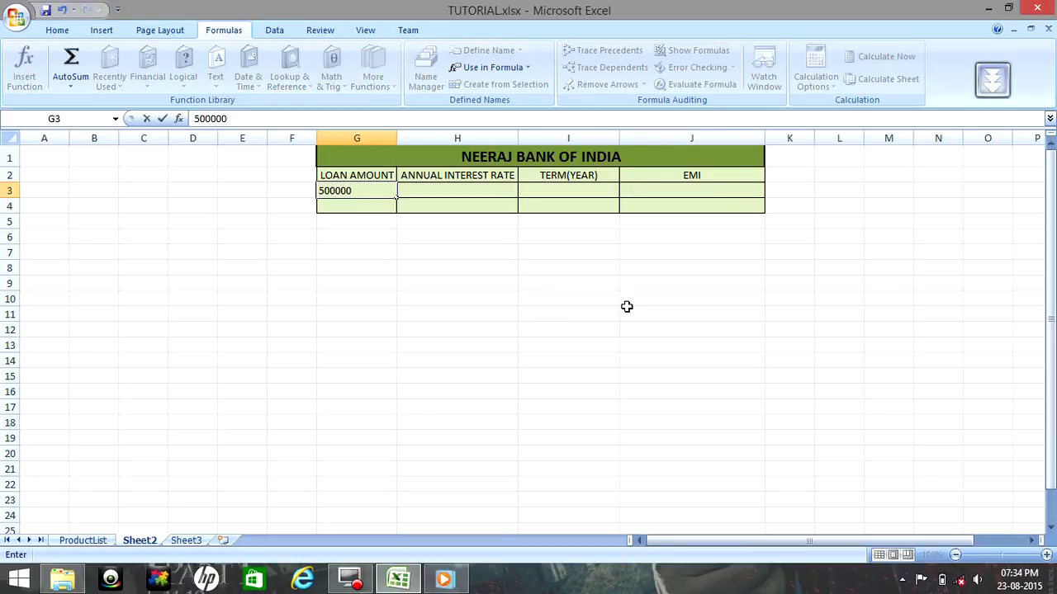
pyautogui.press('Tab')
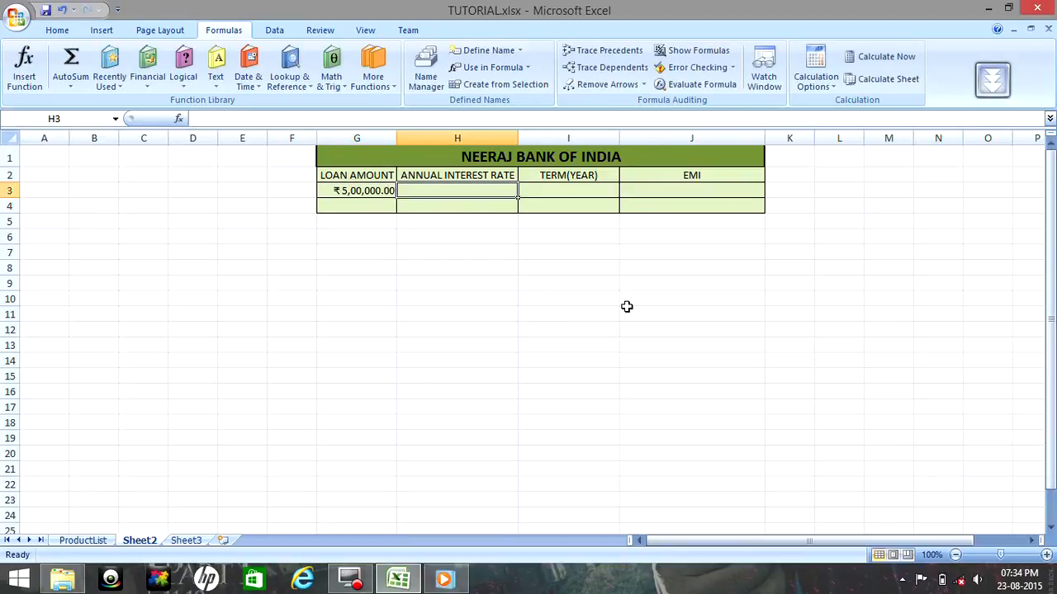
pyautogui.write('10')
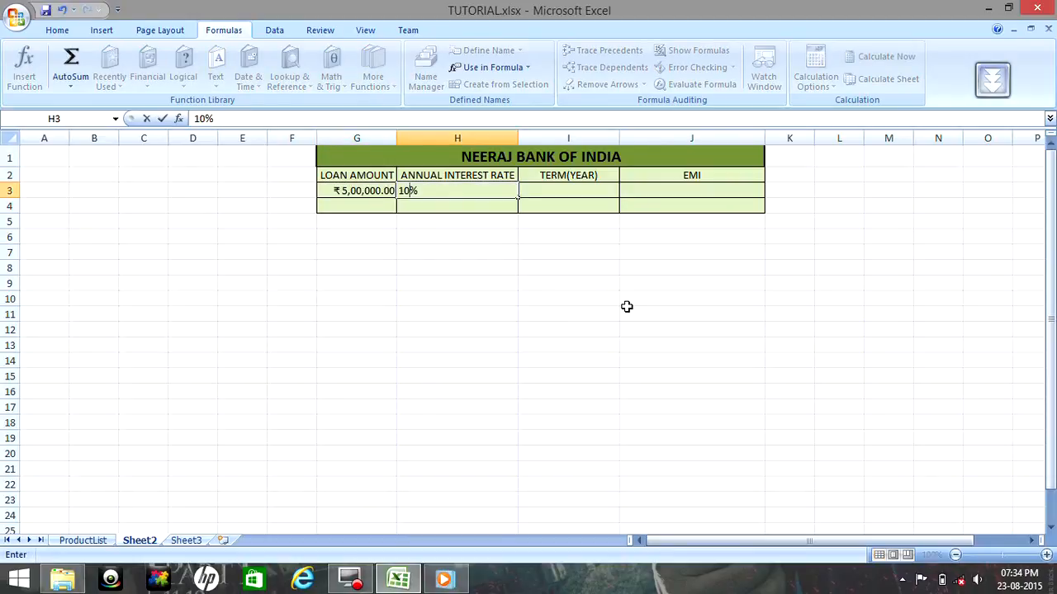
pyautogui.press('Tab')
pyautogui.write('5')
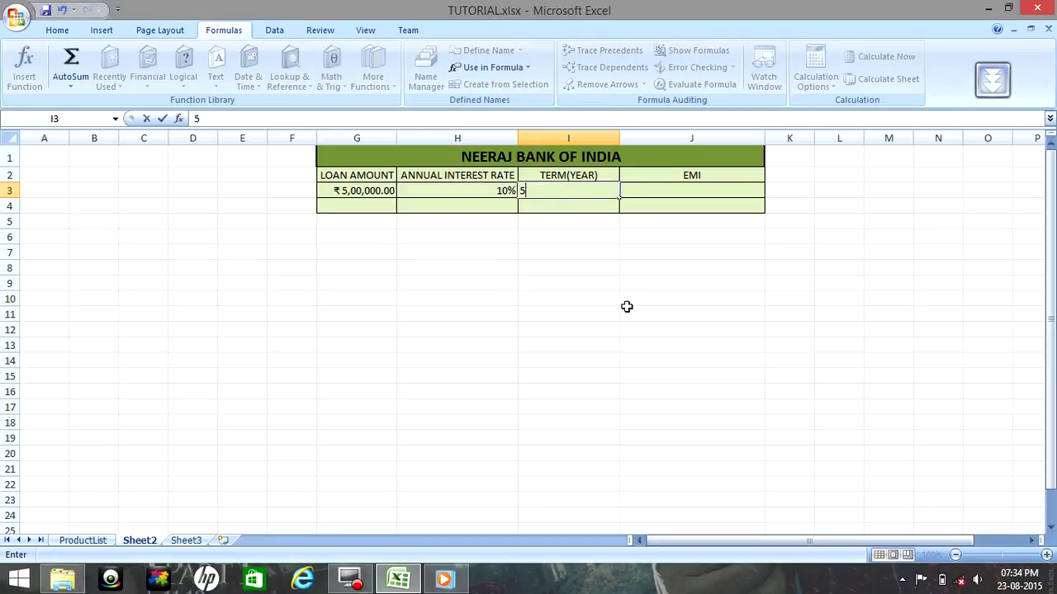
pyautogui.press('Tab')
# Begin a PMT formula in EMI cell J3 with H3/12 as the rate and I3*12 as the number of periods.
pyautogui.write('=')
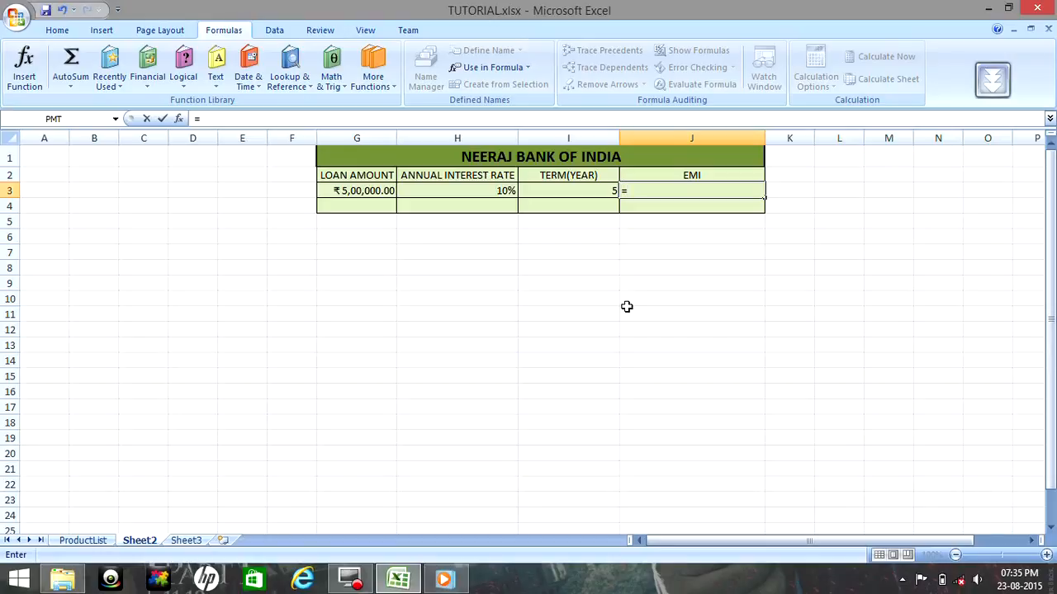
pyautogui.write('pmt')
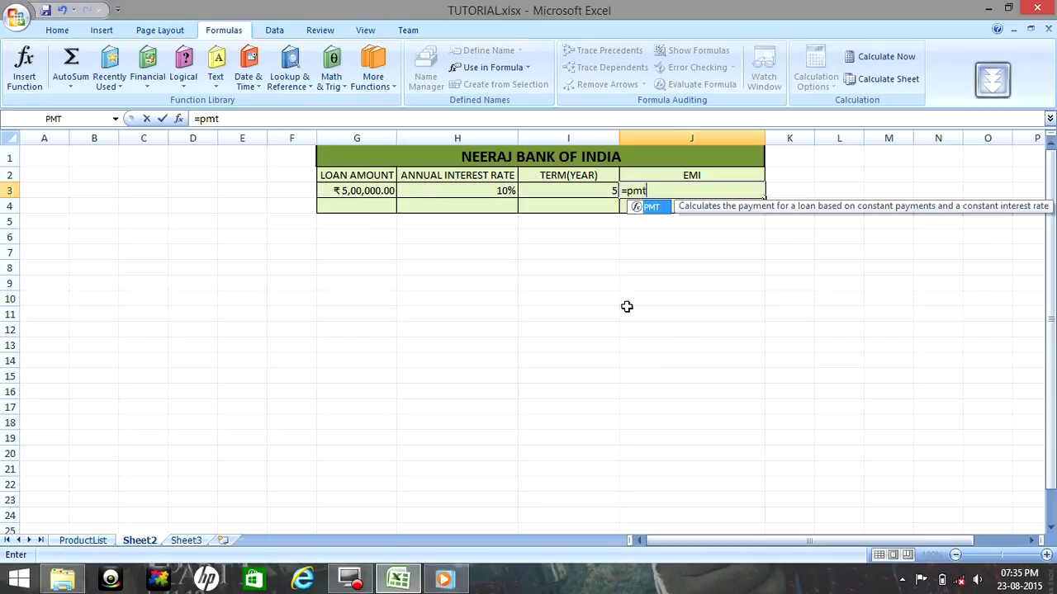
pyautogui.press('Tab')
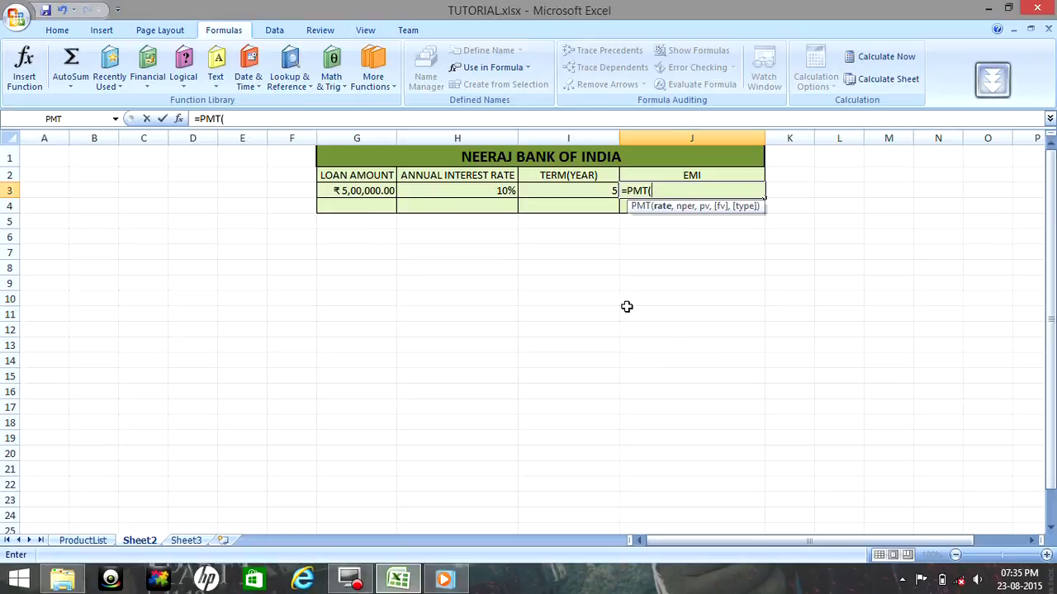
pyautogui.click(657, 191)
pyautogui.click(494, 190)
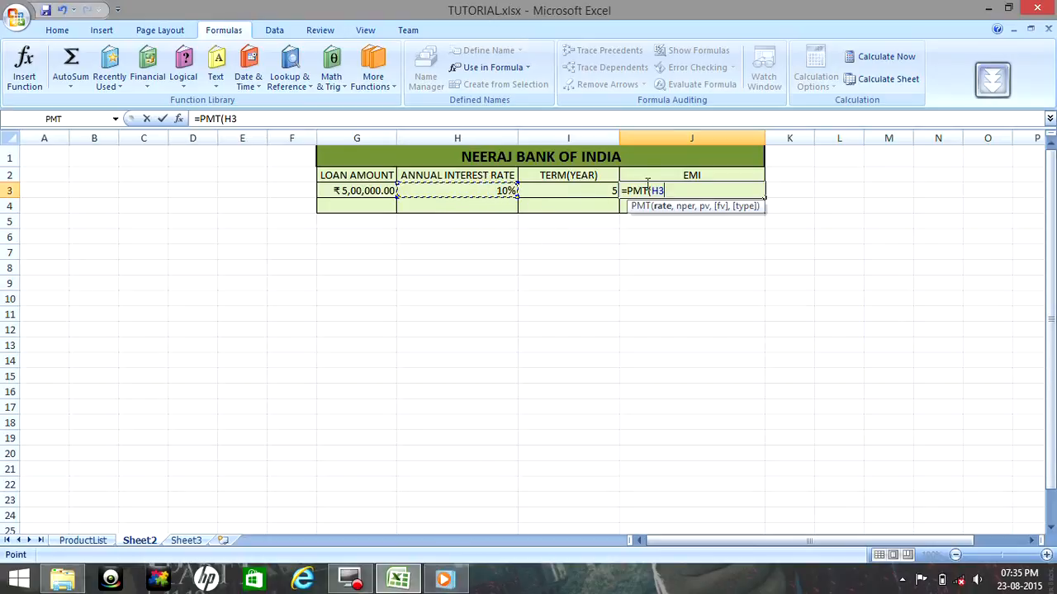
pyautogui.write('/12,')
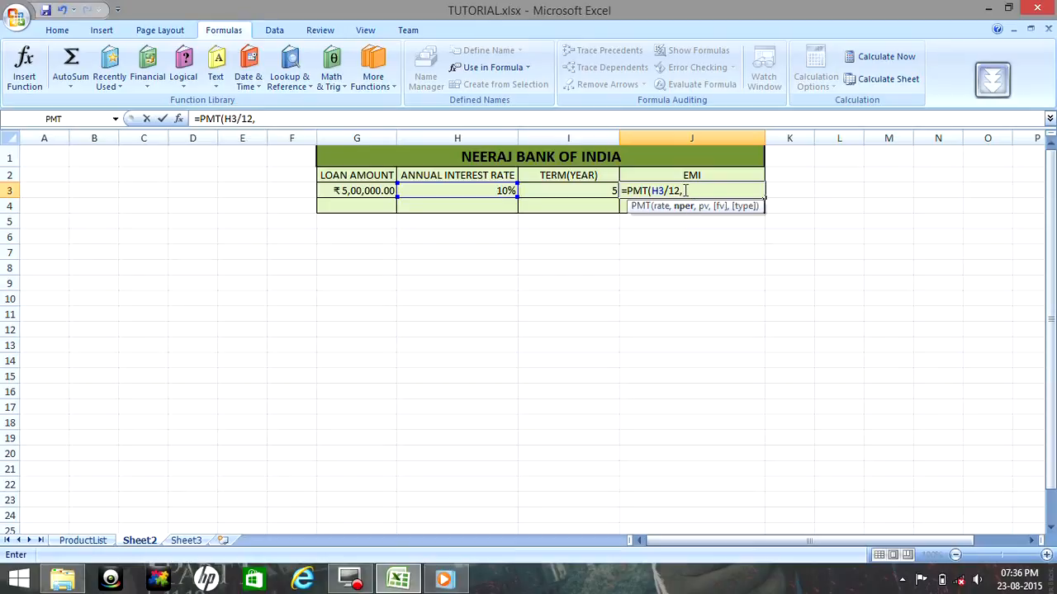
pyautogui.click(594, 191)
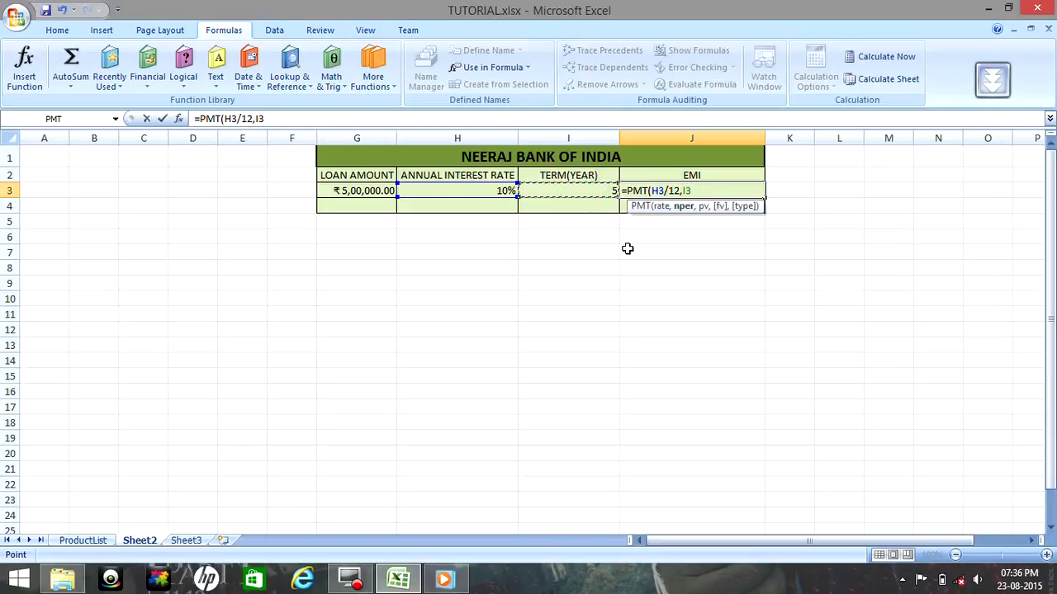
pyautogui.write('*12,')
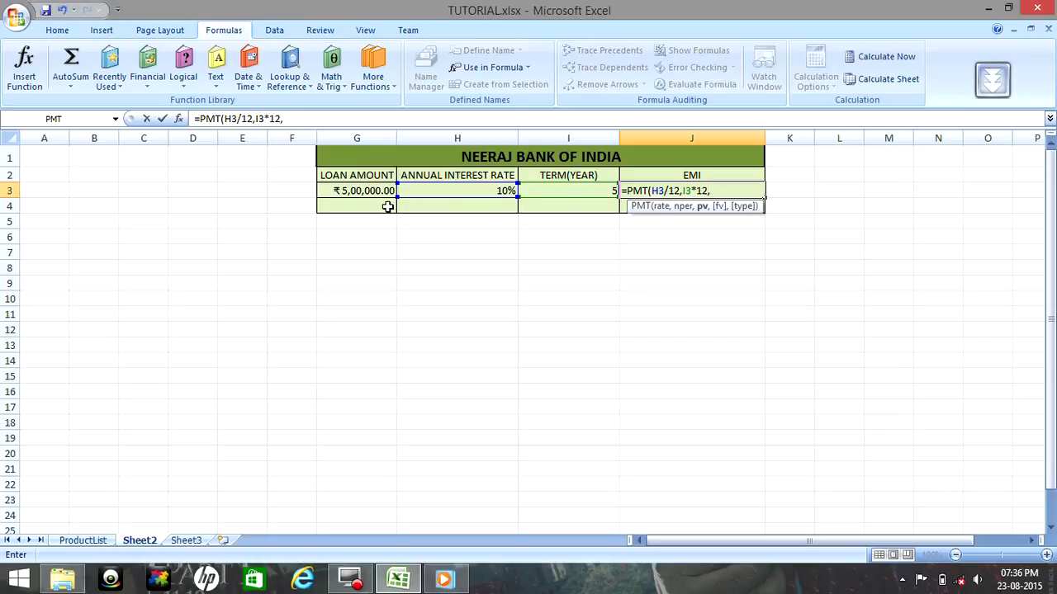
pyautogui.click(370, 189)
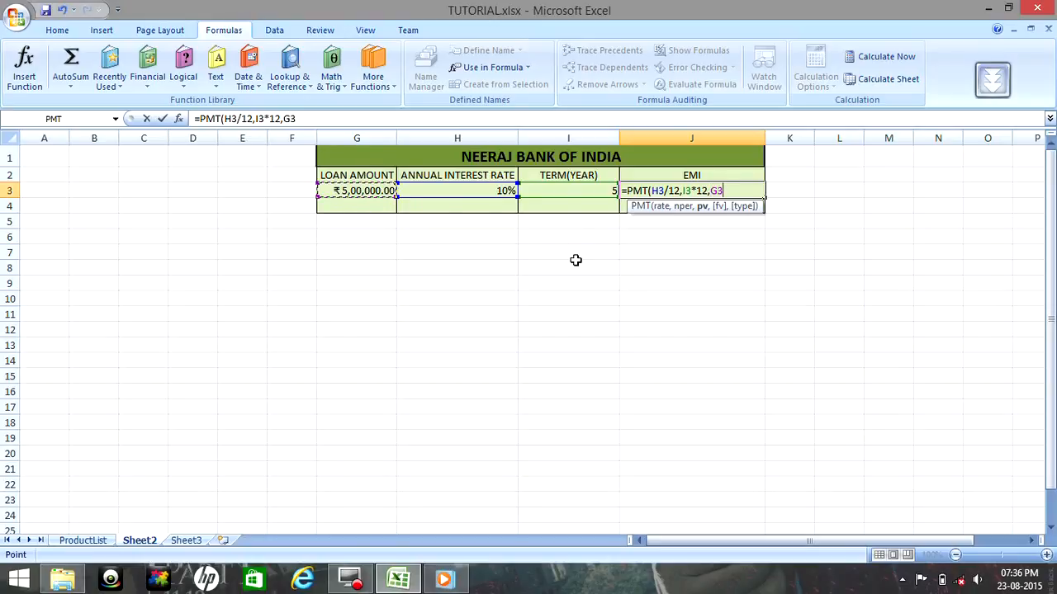
pyautogui.write(',')
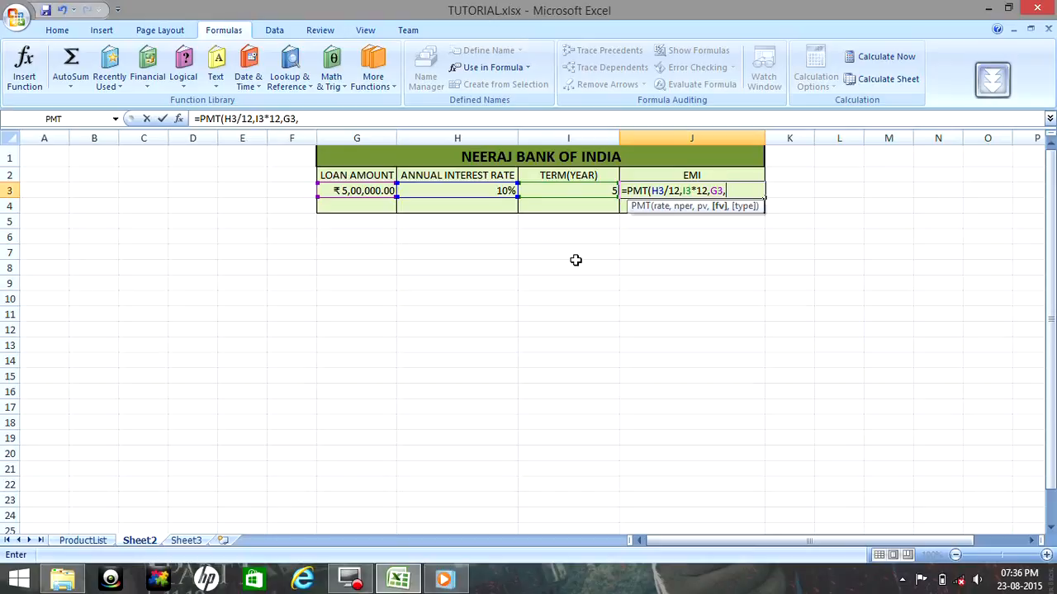
pyautogui.press('BackSpace')
pyautogui.press('BackSpace')
pyautogui.press('BackSpace')
pyautogui.press('BackSpace')
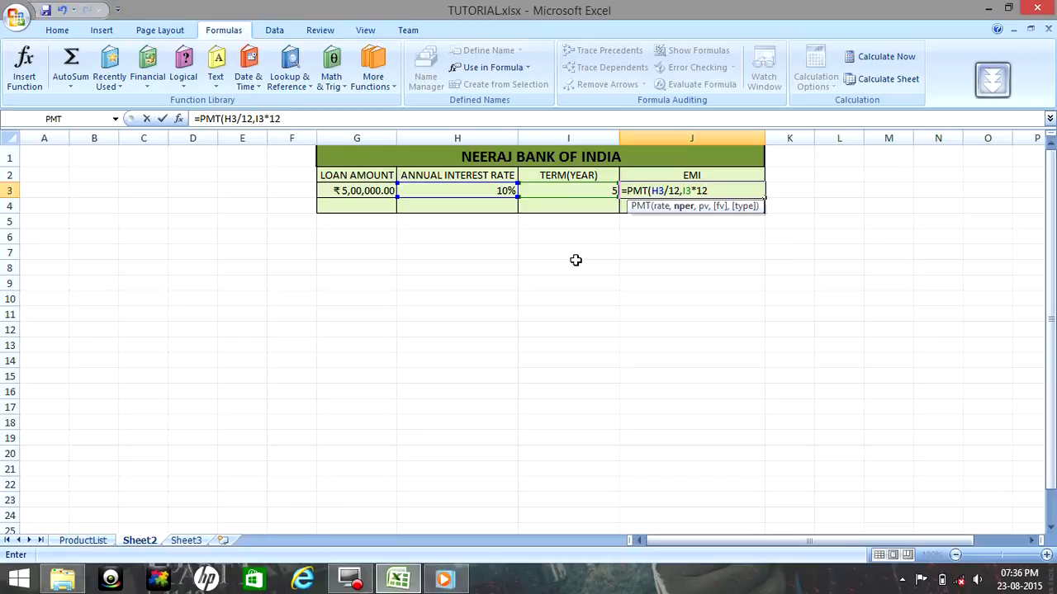
# Complete the formula in J3 as =PMT(H3/12,I3*12,0,0).
pyautogui.write(',')
pyautogui.write('0')
pyautogui.write(',')
pyautogui.write('0')
pyautogui.write(')')
pyautogui.press('Return')
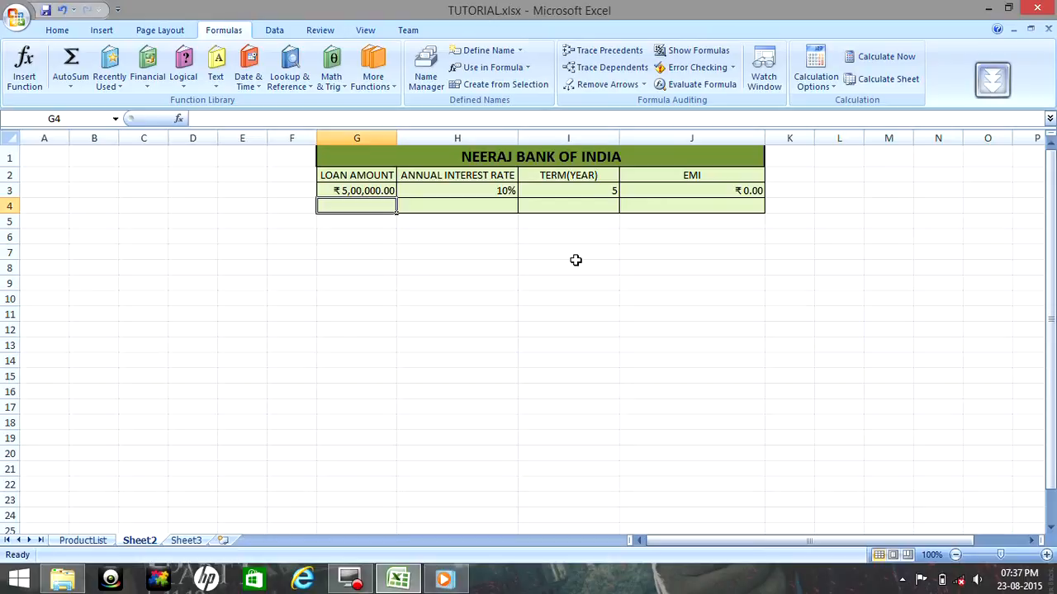
# Insert loan amount cell G3 as the present value, making the J3 formula =PMT(H3/12,I3*12,G3,0,0).
pyautogui.doubleClick(645, 191)
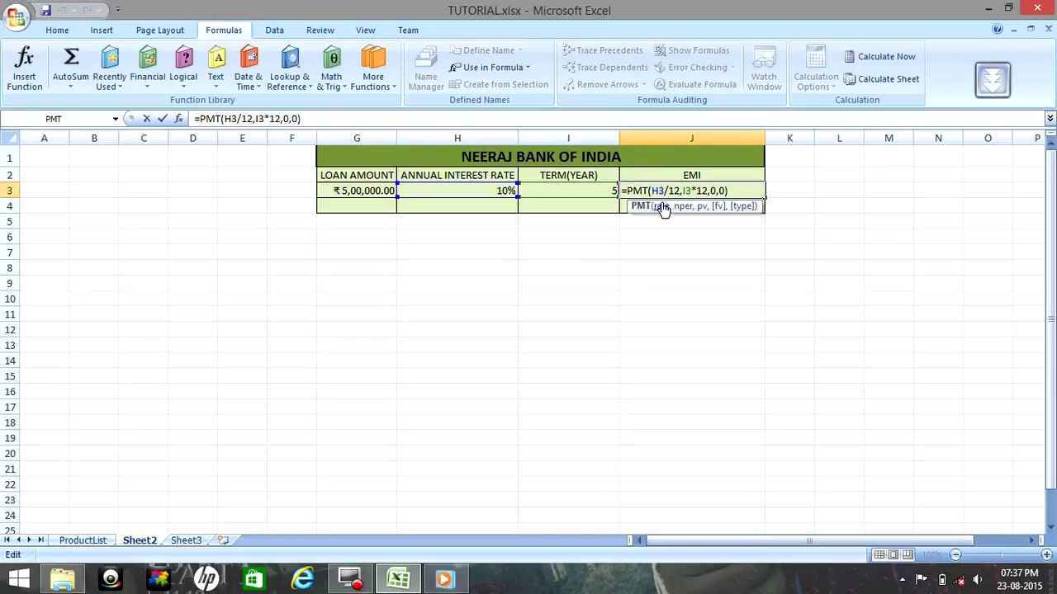
pyautogui.click(707, 190)
pyautogui.press('Right')
pyautogui.write(',')
pyautogui.press('Left')
pyautogui.click(362, 192)
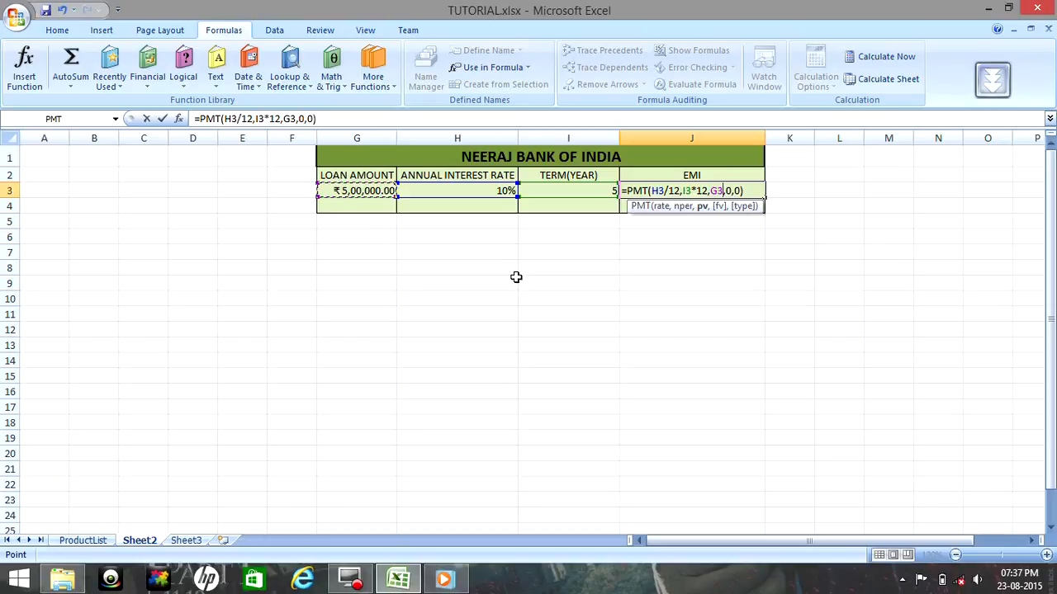
pyautogui.press('Return')
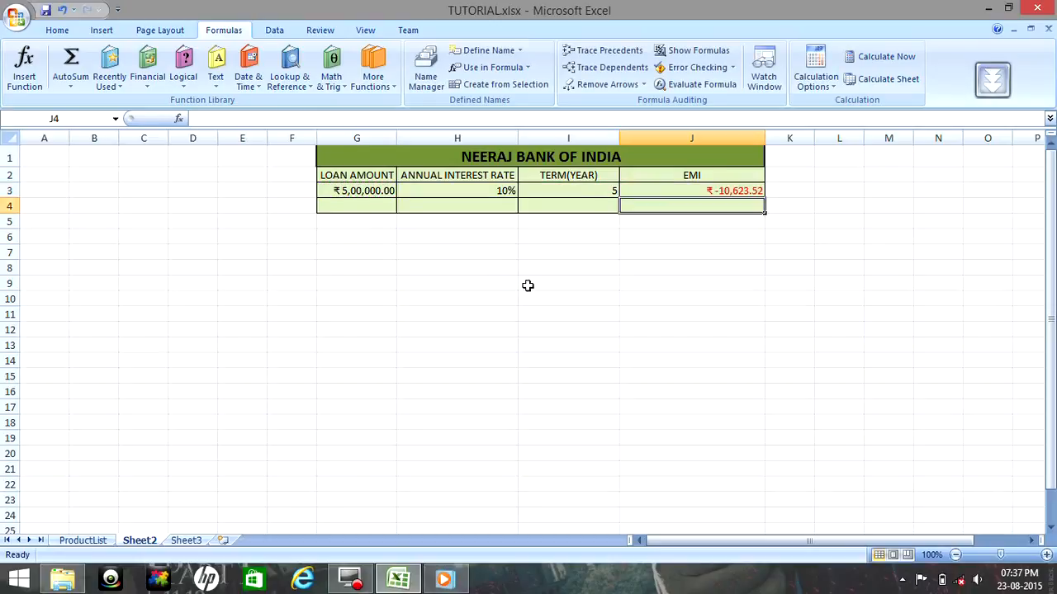
# Negate the PMT function in J3 so the formula is =-PMT(H3/12,I3*12,G3,0,0).
pyautogui.doubleClick(640, 191)
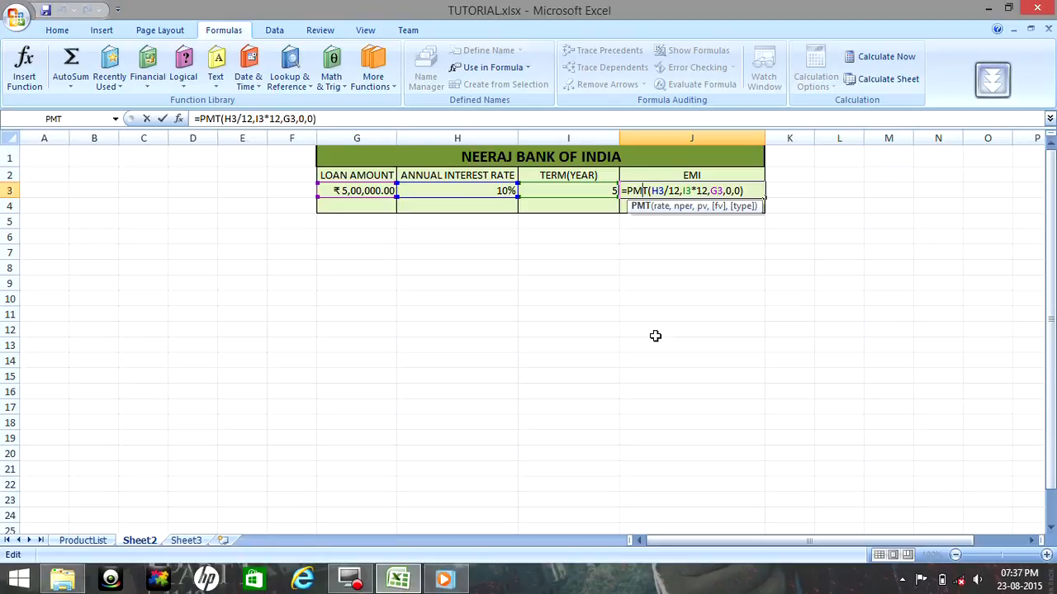
pyautogui.press('Left')
pyautogui.press('Left')
pyautogui.press('Left')
pyautogui.write('-')
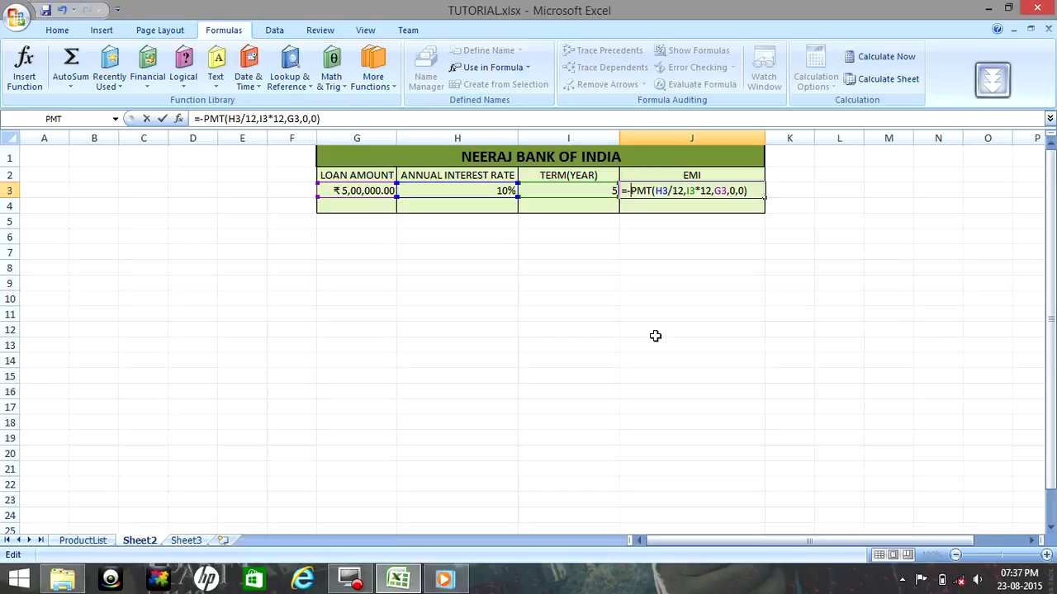
pyautogui.press('Return')
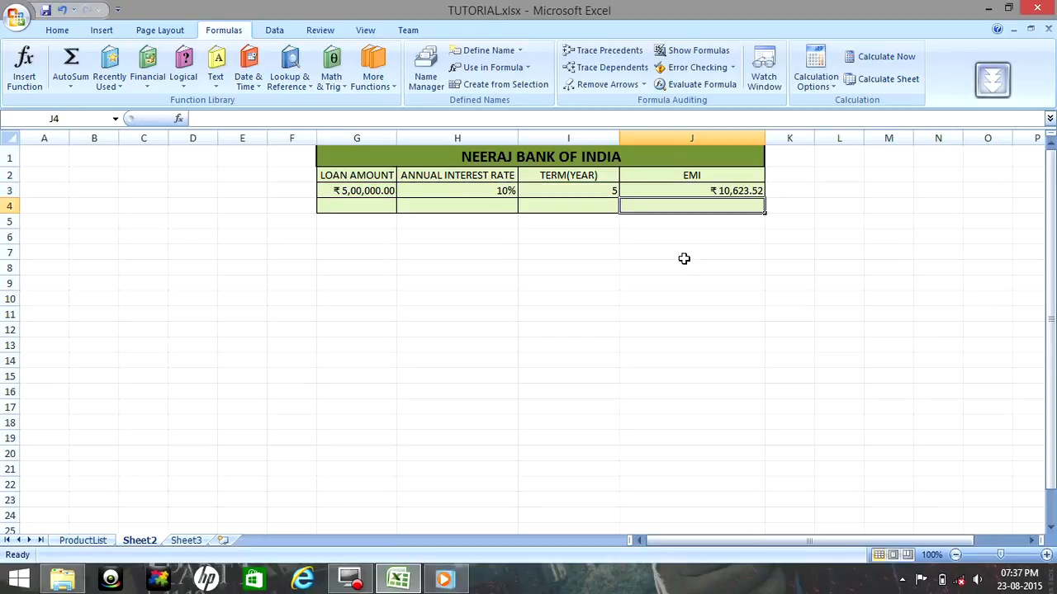
# Review the PMT arguments of the EMI formula in J3 without changing them.
pyautogui.click(684, 189)
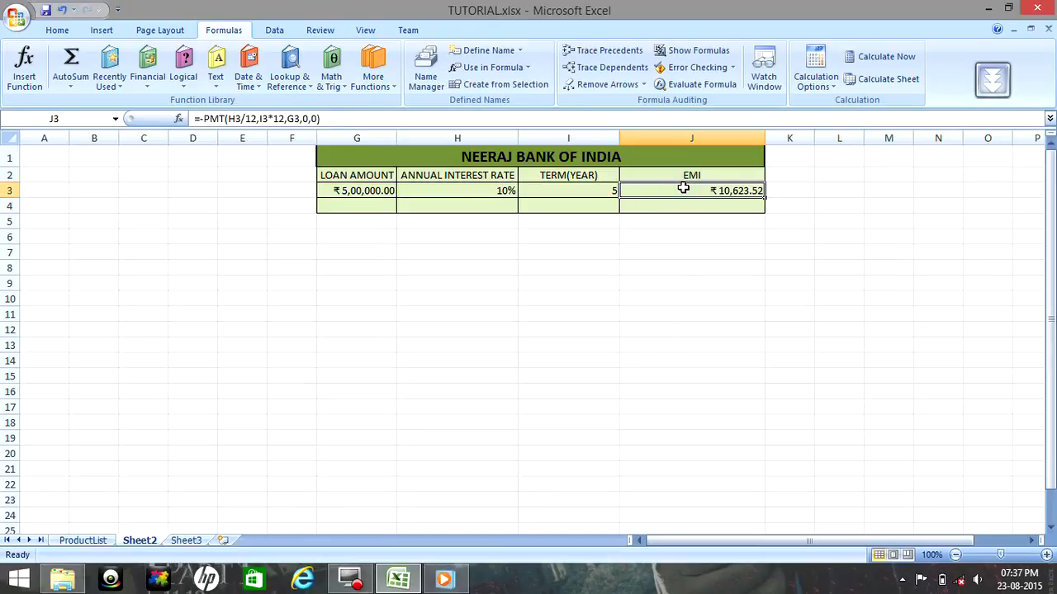
pyautogui.doubleClick(684, 189)
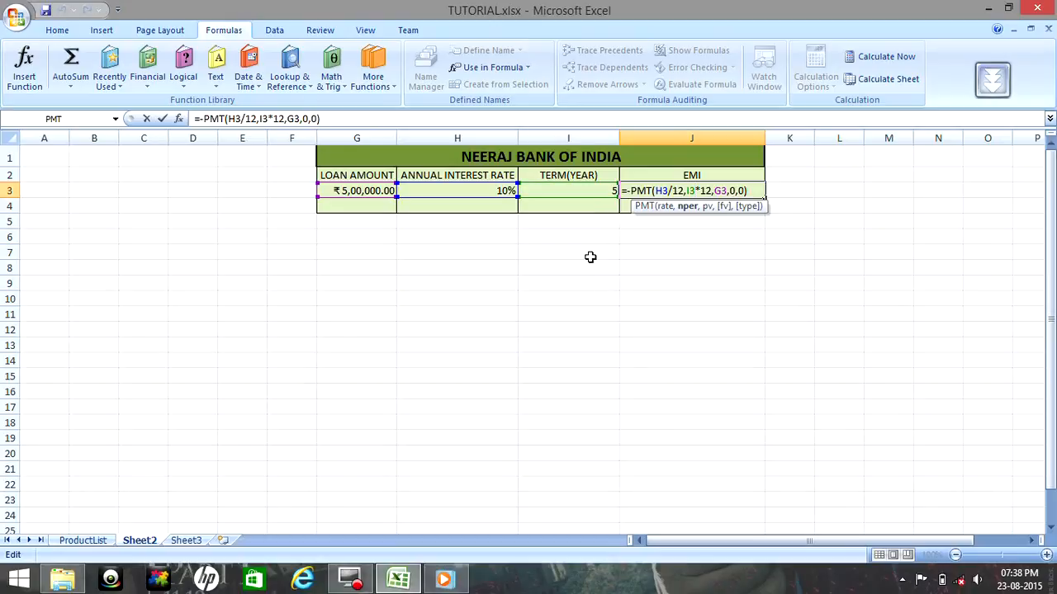
pyautogui.press('Return')
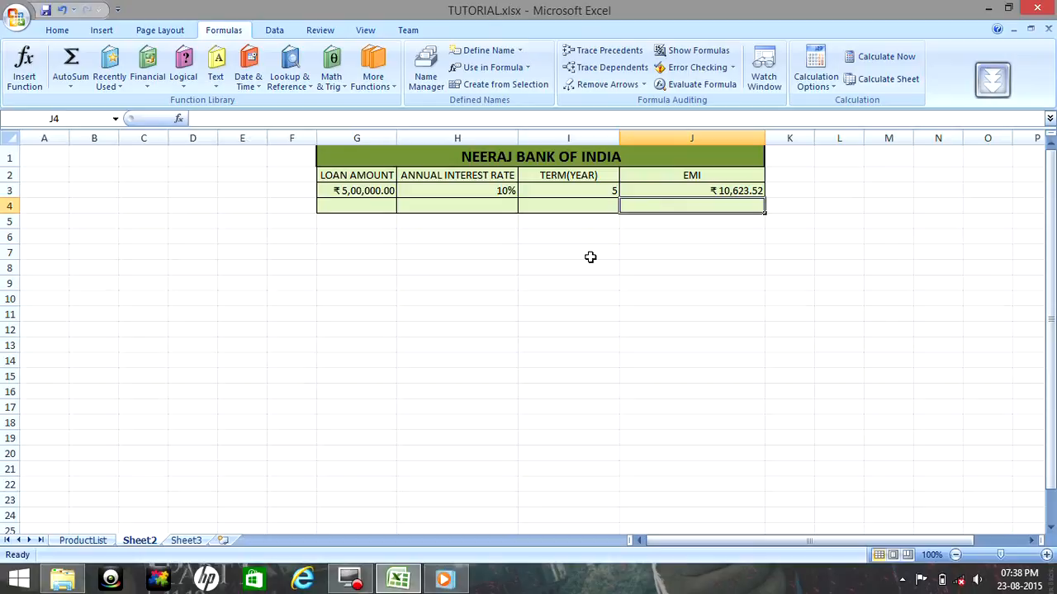
pyautogui.doubleClick(672, 191)
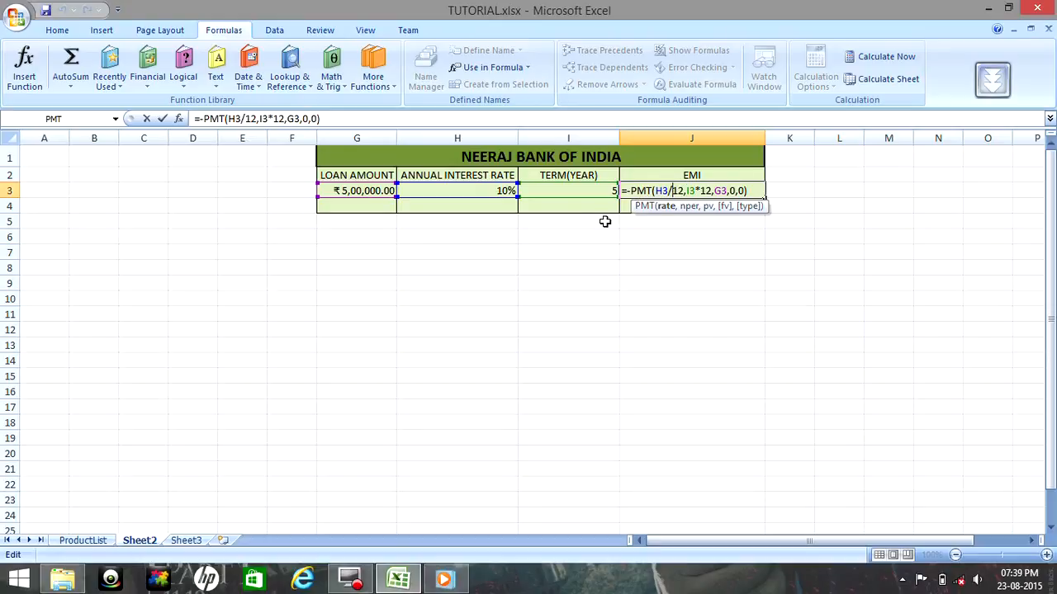
pyautogui.press('Return')
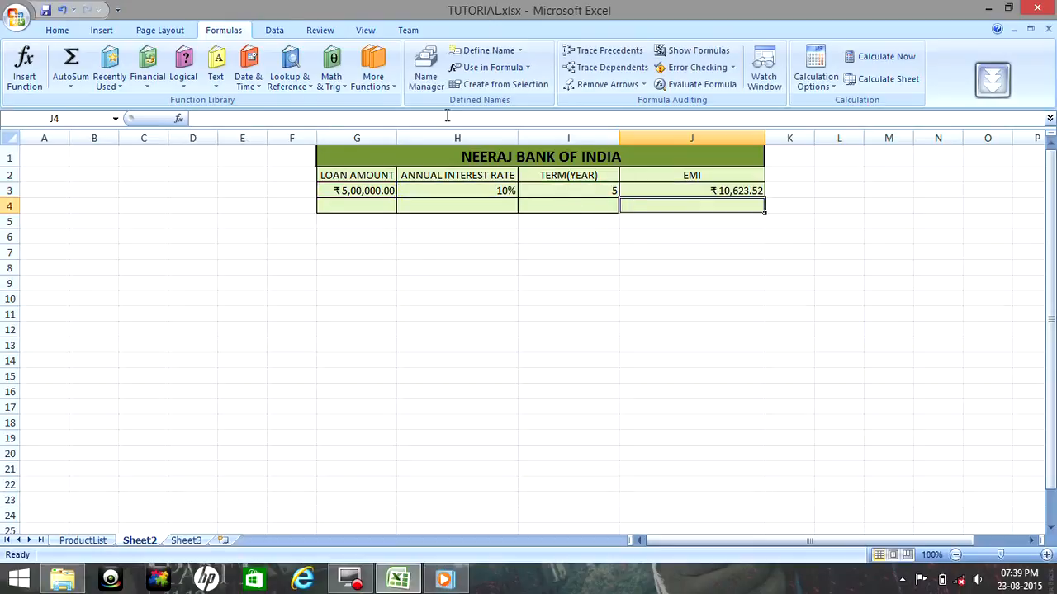
pyautogui.click(57, 30)
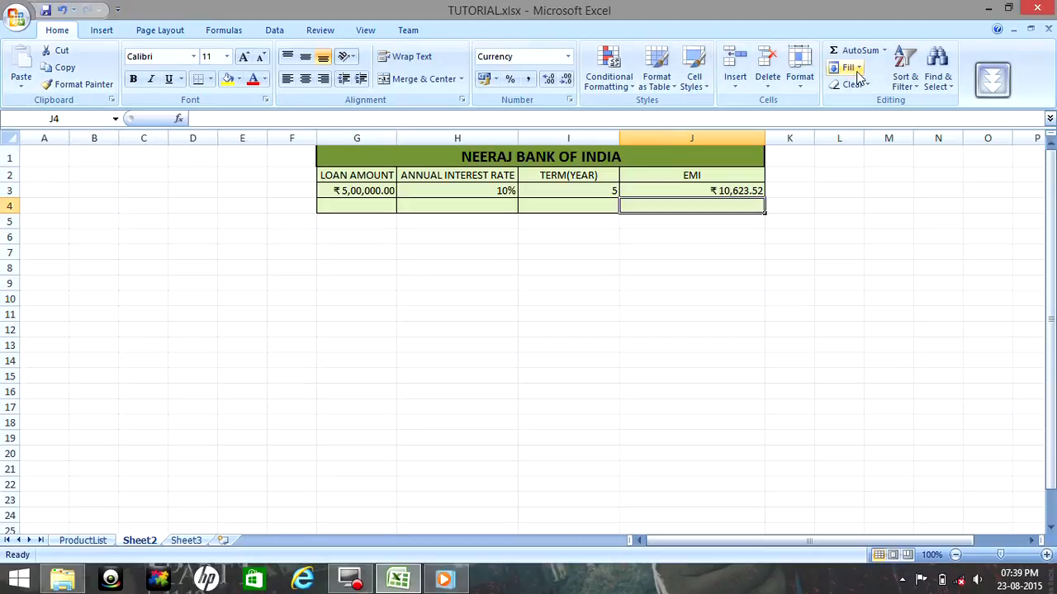
pyautogui.click(884, 51)
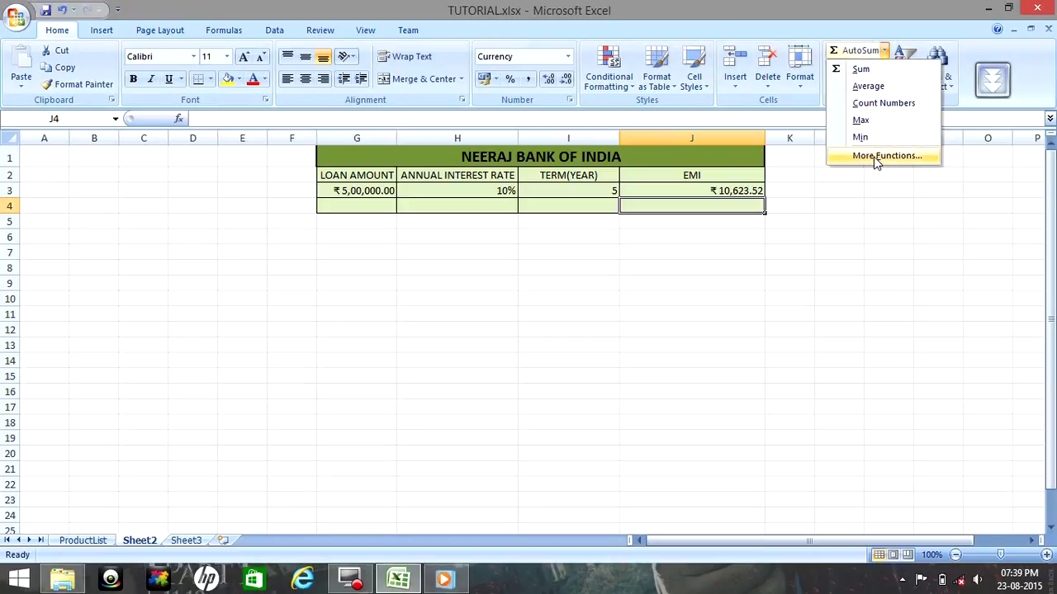
pyautogui.click(825, 220)
pyautogui.click(216, 31)
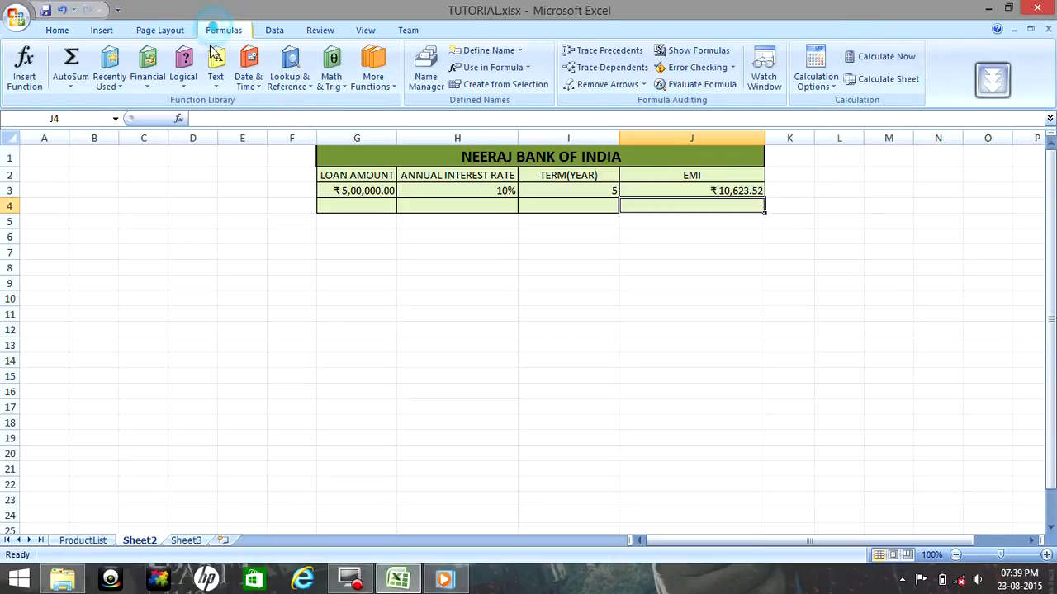
# Search the function library for "pmt" and insert the PMT function into cell J4.
pyautogui.click(25, 70)
pyautogui.moveTo(523, 230); pyautogui.dragTo(563, 124)
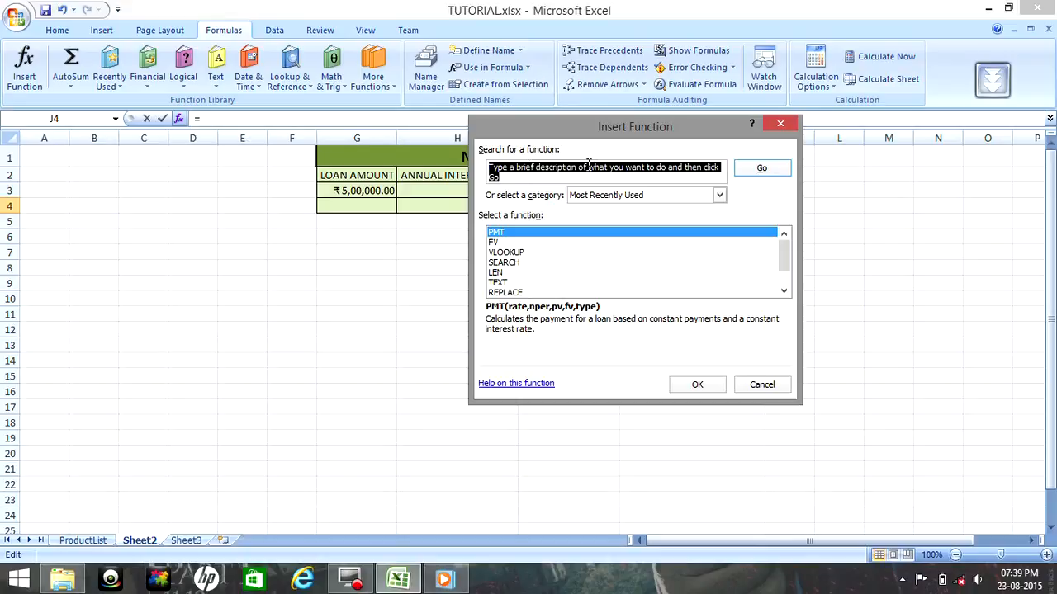
pyautogui.write('pmt')
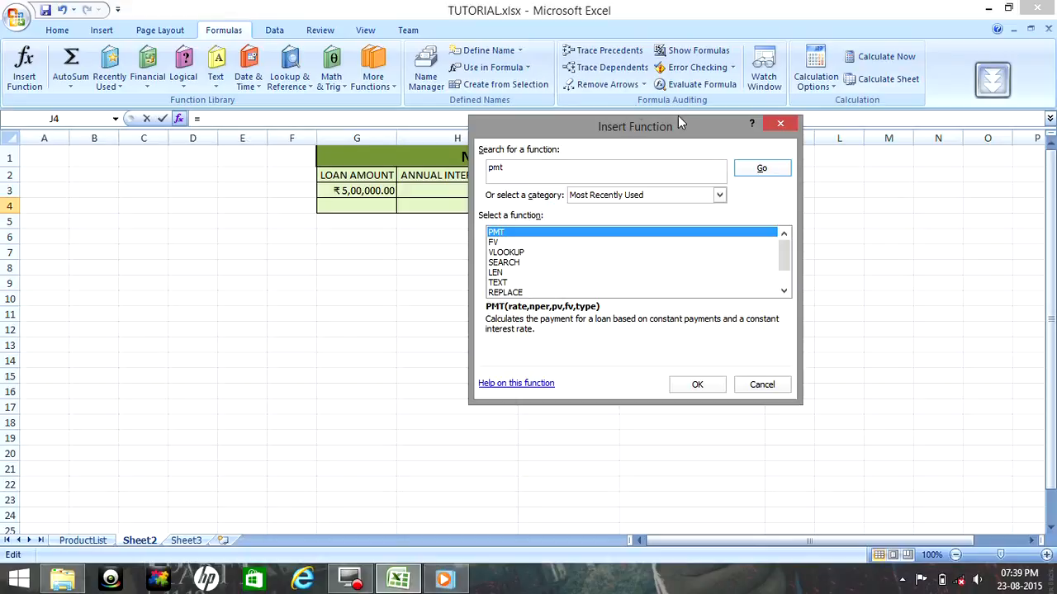
pyautogui.click(768, 170)
pyautogui.moveTo(583, 135); pyautogui.dragTo(695, 129)
pyautogui.click(808, 382)
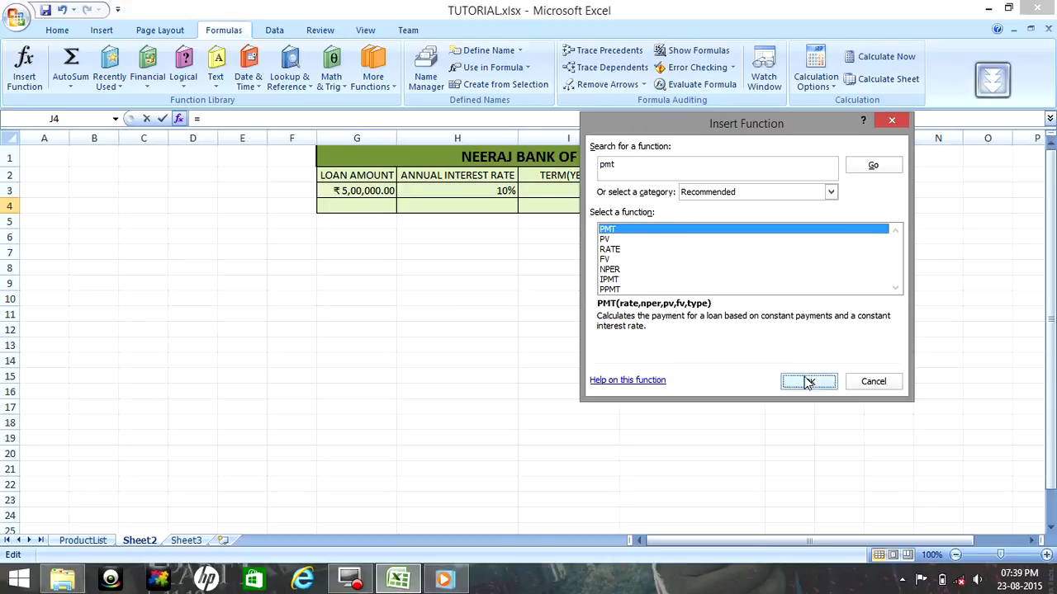
# Set the Rate argument of the J4 PMT function to the monthly rate H3/12.
pyautogui.moveTo(620, 144); pyautogui.dragTo(663, 231)
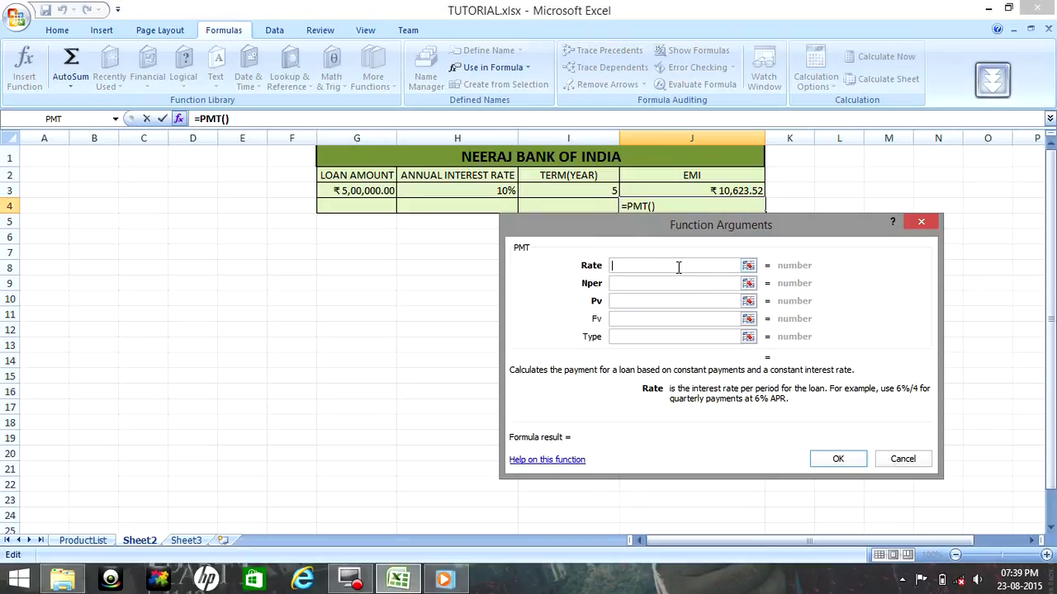
pyautogui.click(657, 266)
pyautogui.moveTo(641, 233)
pyautogui.mouseDown()
pyautogui.moveTo(635, 226)
pyautogui.moveTo(644, 245)
pyautogui.mouseUp()
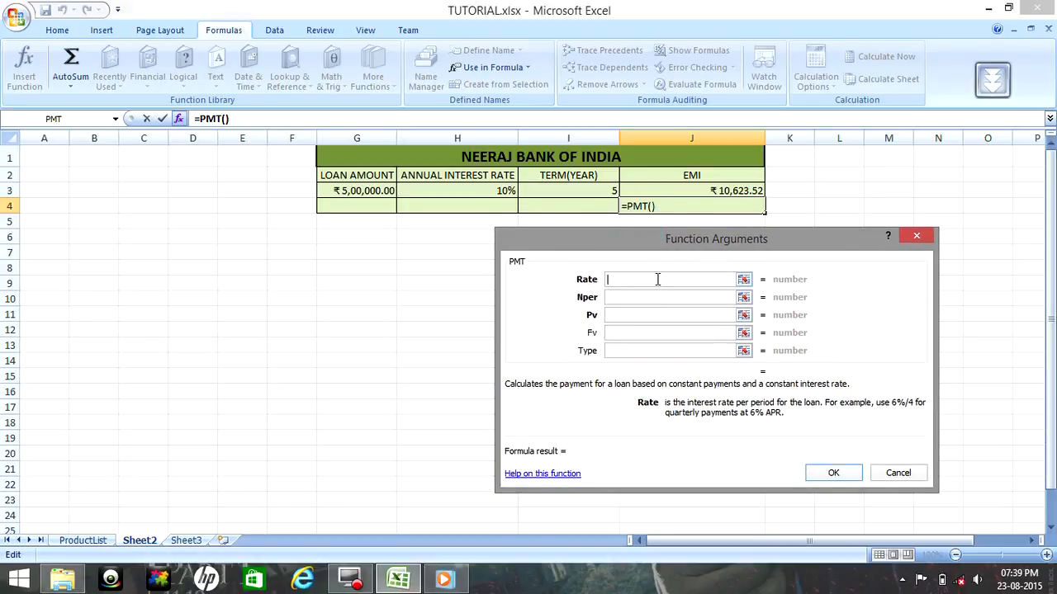
pyautogui.moveTo(626, 247); pyautogui.dragTo(614, 236)
pyautogui.click(628, 268)
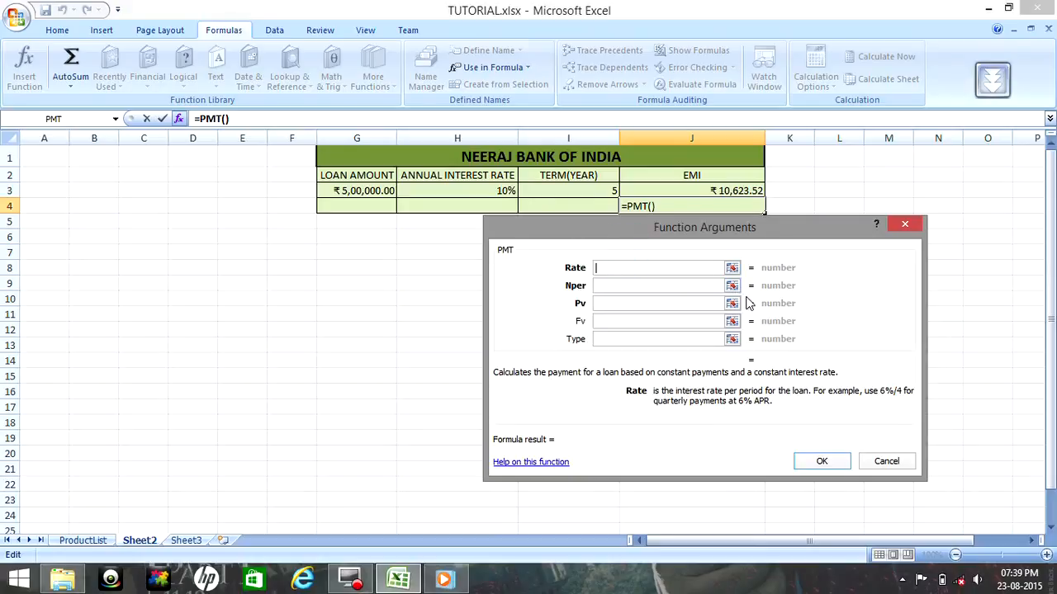
pyautogui.click(639, 267)
pyautogui.click(494, 192)
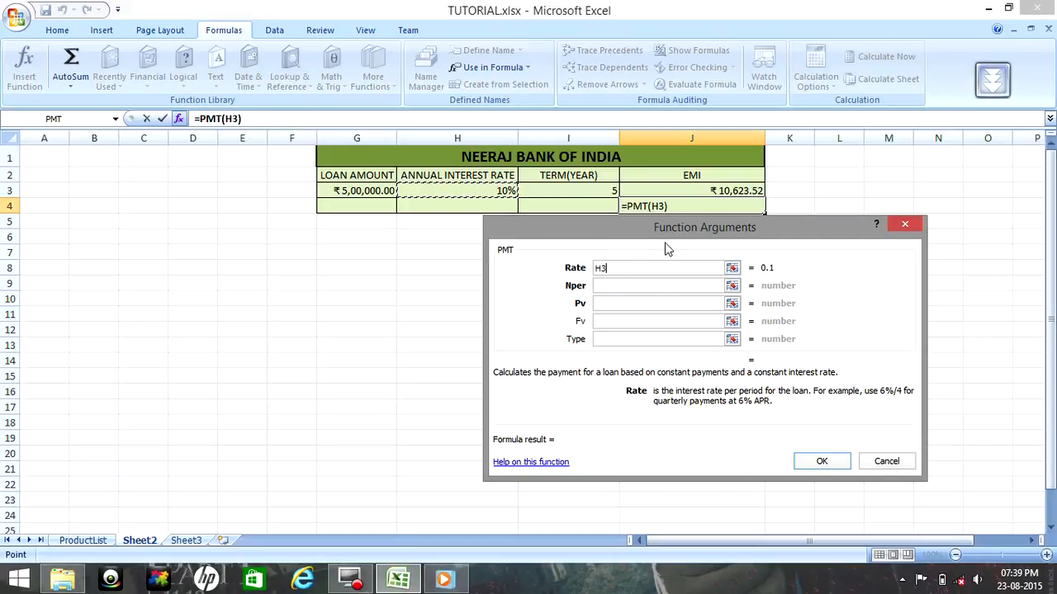
pyautogui.write('/12')
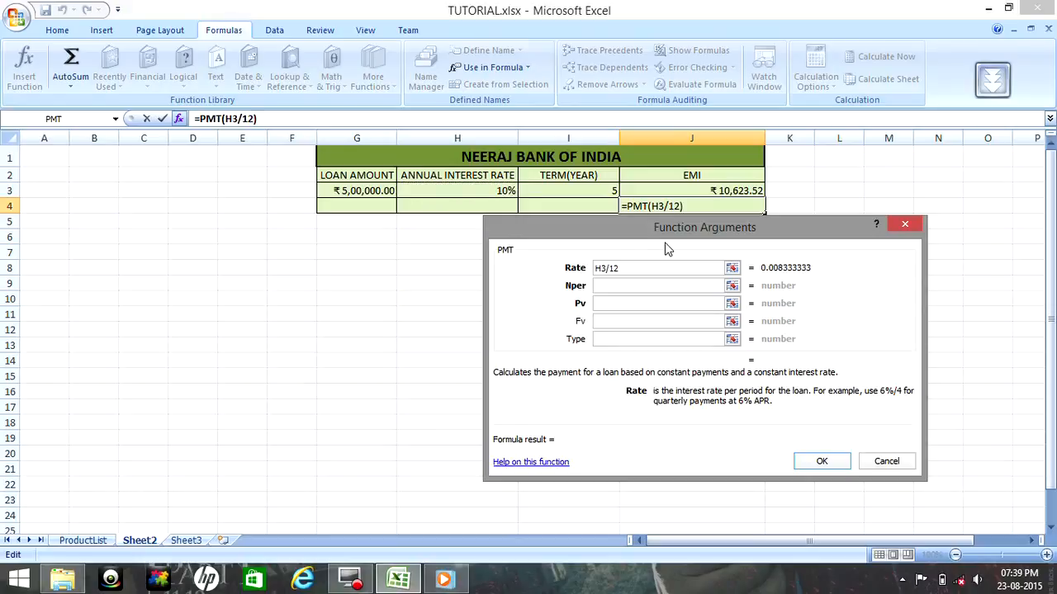
# Set the PMT function's Nper argument to I3*12 and its Pv argument to loan amount cell G3.
pyautogui.moveTo(587, 227); pyautogui.dragTo(587, 234)
pyautogui.click(596, 293)
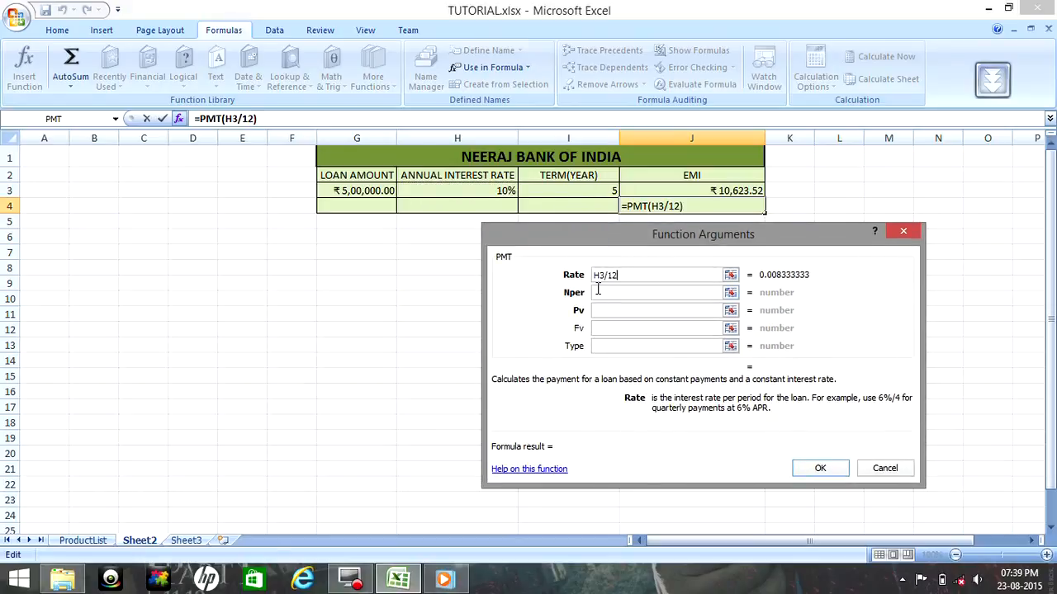
pyautogui.click(574, 189)
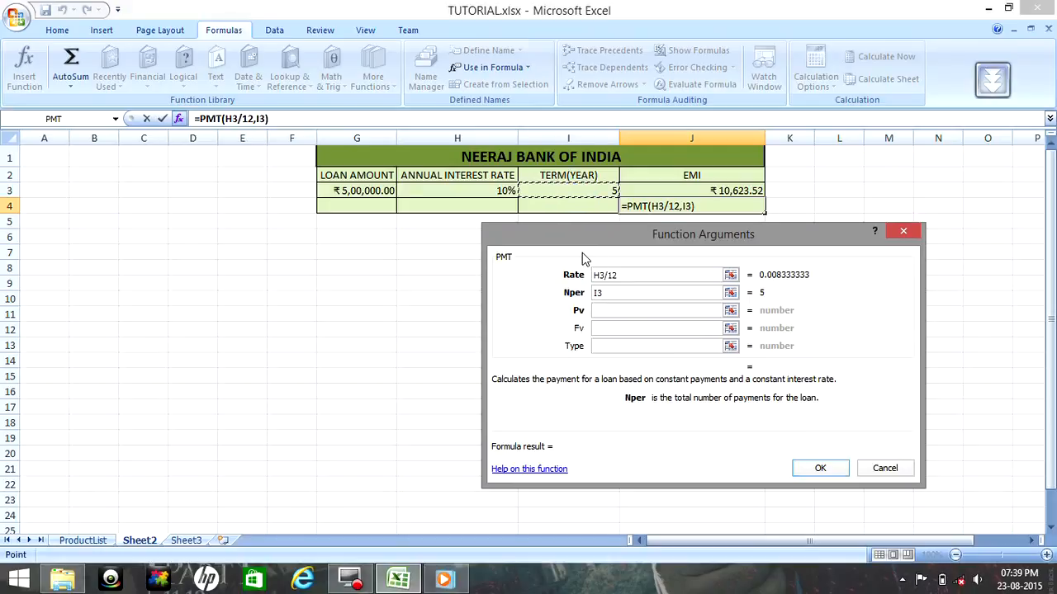
pyautogui.write('*12')
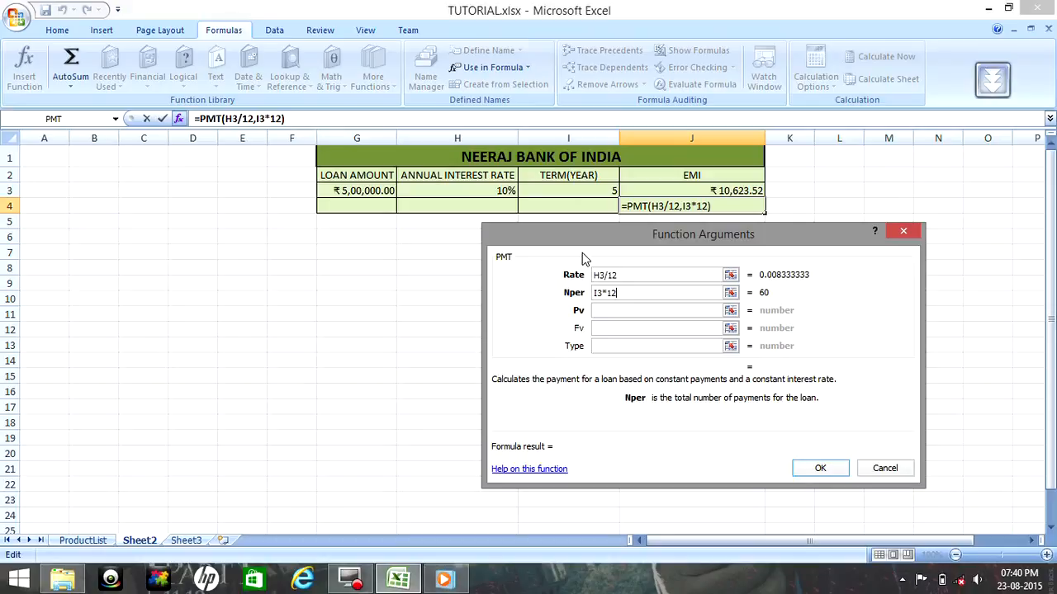
pyautogui.click(609, 311)
pyautogui.click(371, 190)
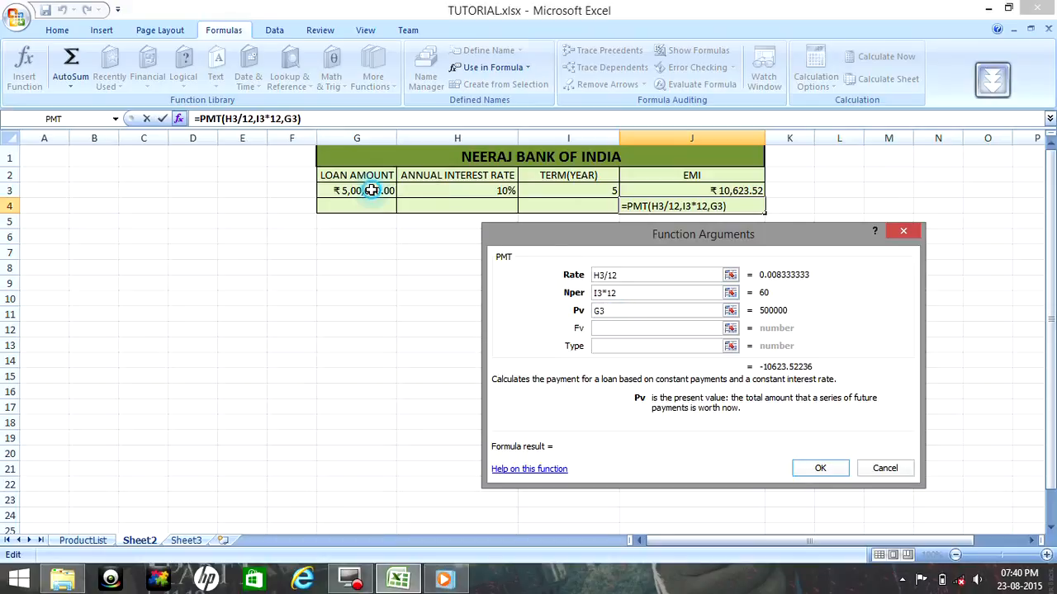
# Set the PMT function's Fv argument to 0 and Type to 1, and complete the formula in J4.
pyautogui.click(638, 328)
pyautogui.write('0')
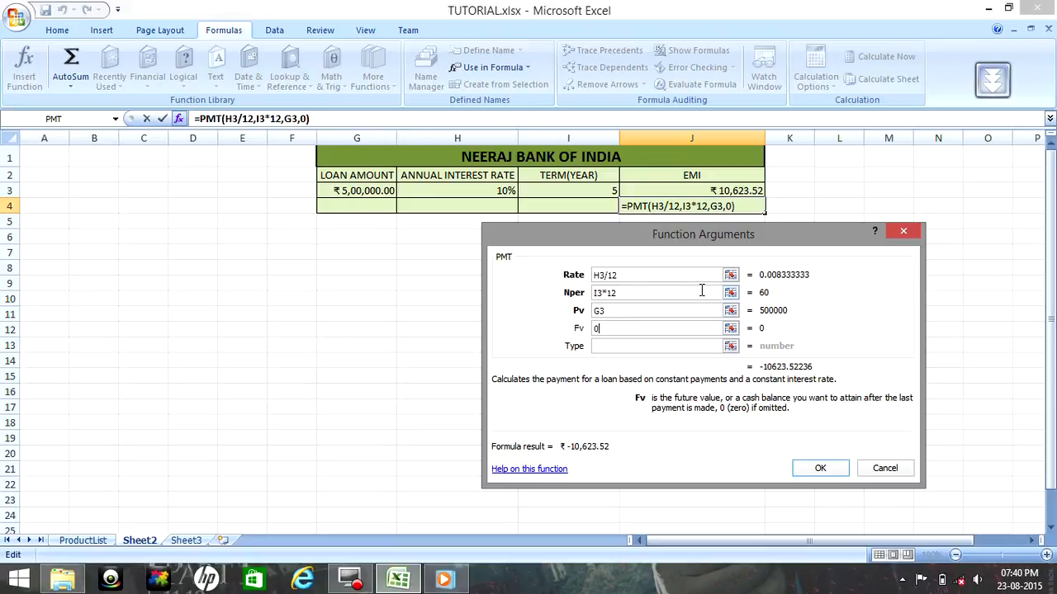
pyautogui.click(641, 347)
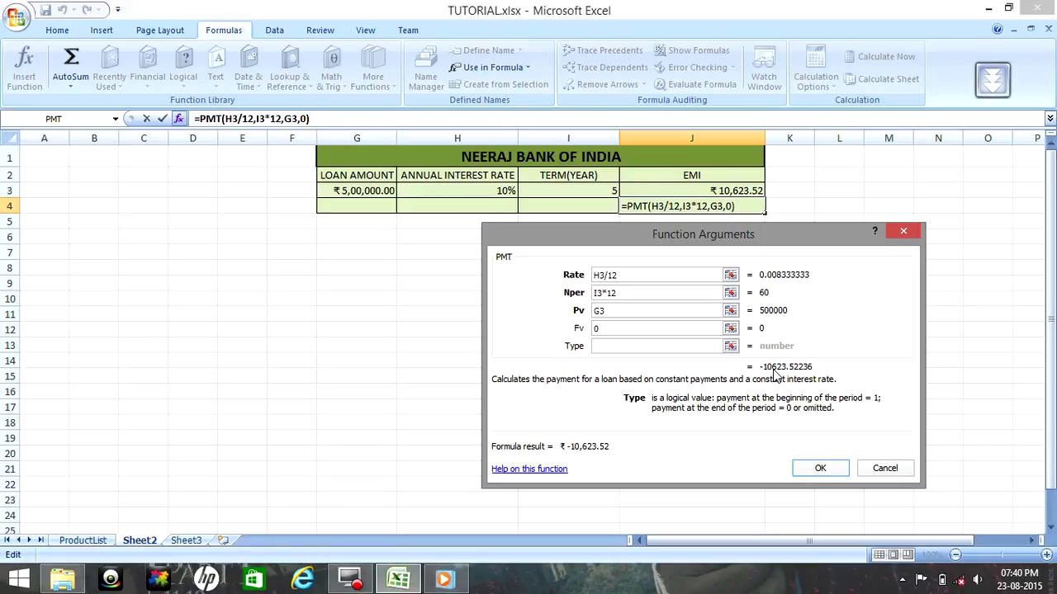
pyautogui.click(626, 346)
pyautogui.write('1')
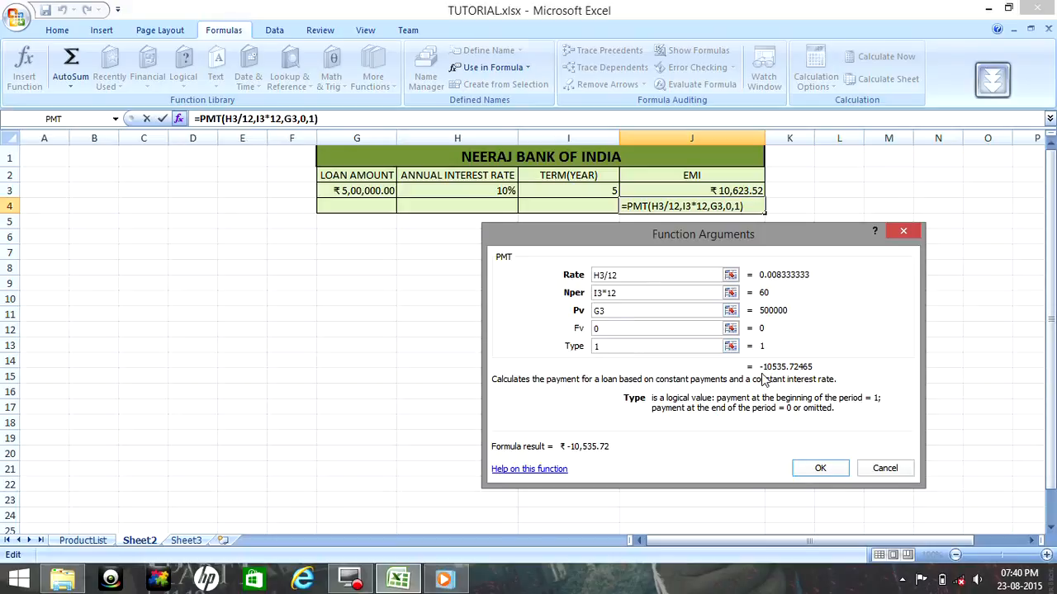
pyautogui.click(818, 467)
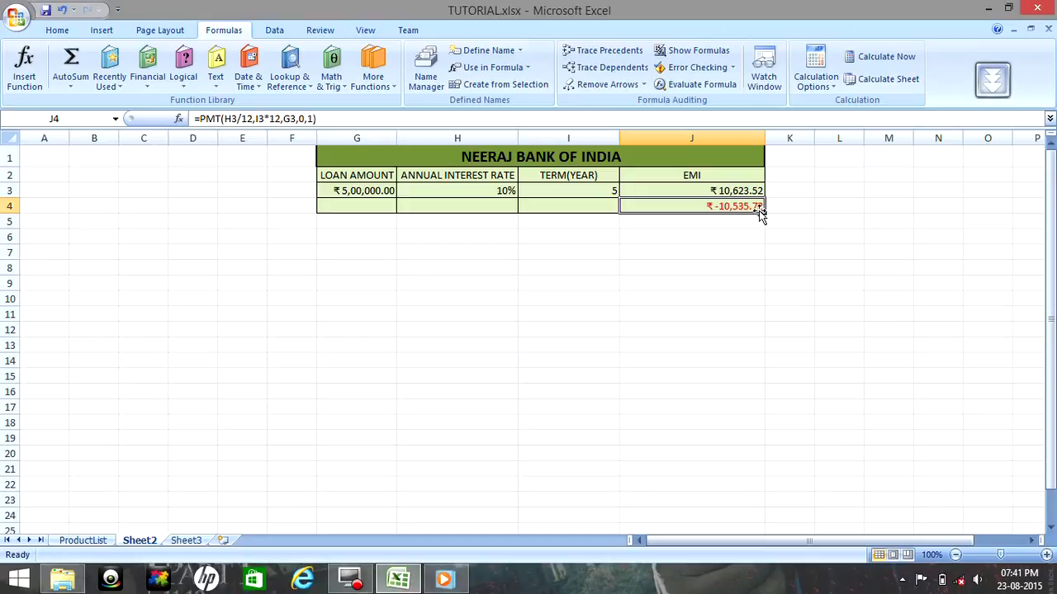
# Negate the PMT function in J4 so the formula is =-PMT(H3/12,I3*12,G3,0,1).
pyautogui.doubleClick(727, 206)
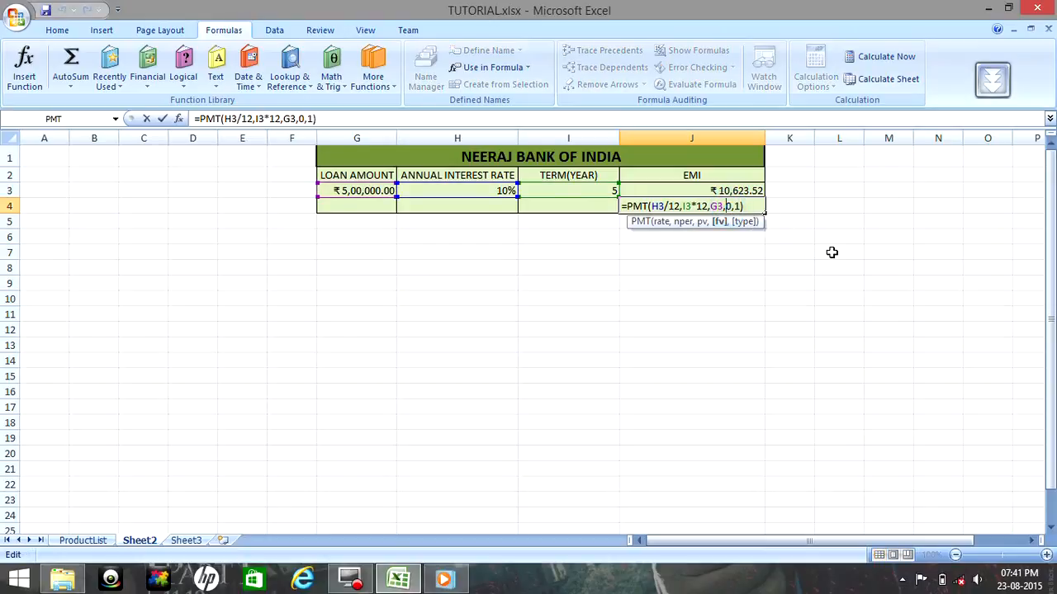
pyautogui.press('Left')
pyautogui.press('Left')
pyautogui.press('Left')
pyautogui.press('Left')
pyautogui.press('Left')
pyautogui.press('Left')
pyautogui.press('Left')
pyautogui.press('Left')
pyautogui.press('Left')
pyautogui.press('Left')
pyautogui.press('Left')
pyautogui.press('Left')
pyautogui.press('Left')
pyautogui.press('Left')
pyautogui.press('Left')
pyautogui.press('Left')
pyautogui.press('Left')
pyautogui.press('Left')
pyautogui.press('Left')
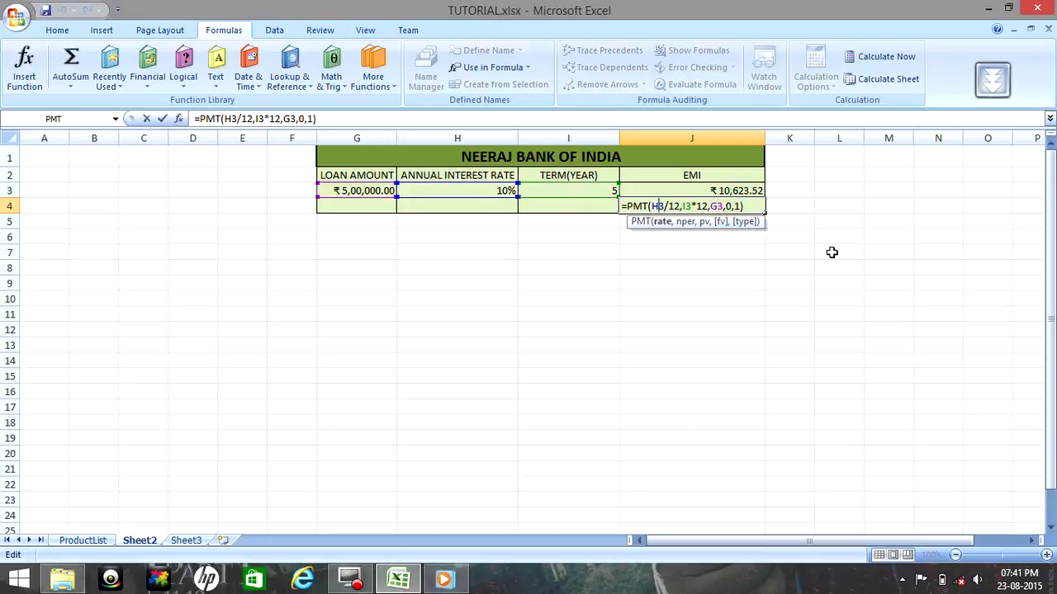
pyautogui.write('-')
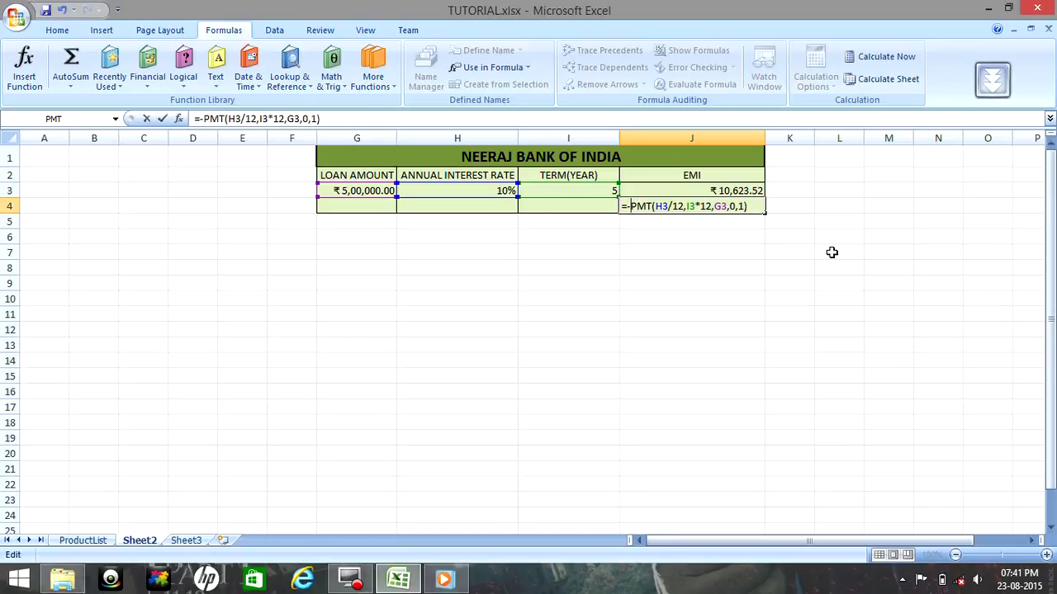
pyautogui.press('Return')
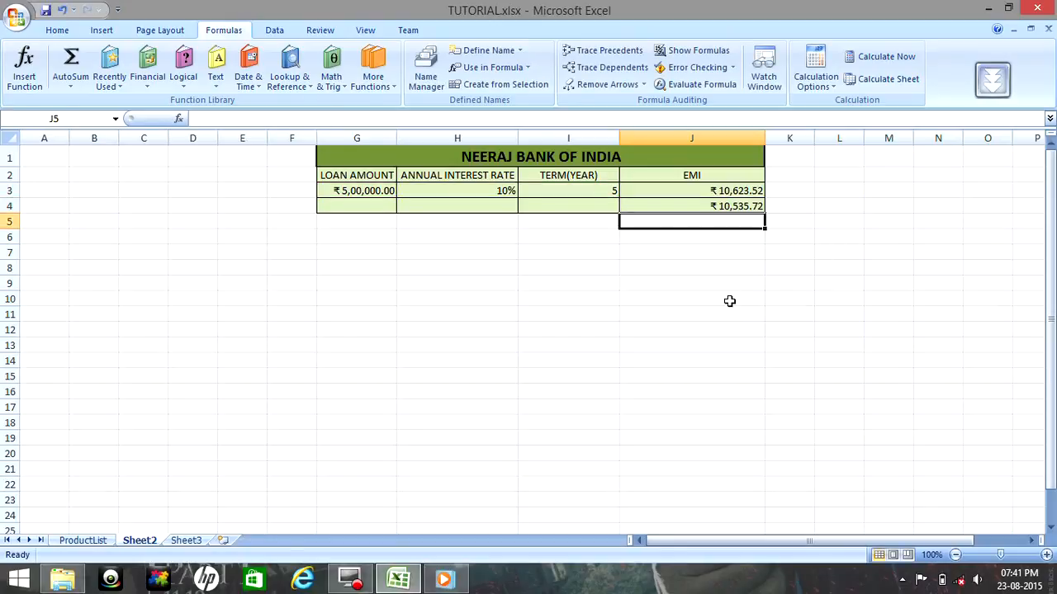
# Calculate the difference between the two EMI values in cell J5 with the formula =J3-J4.
pyautogui.click(687, 194)
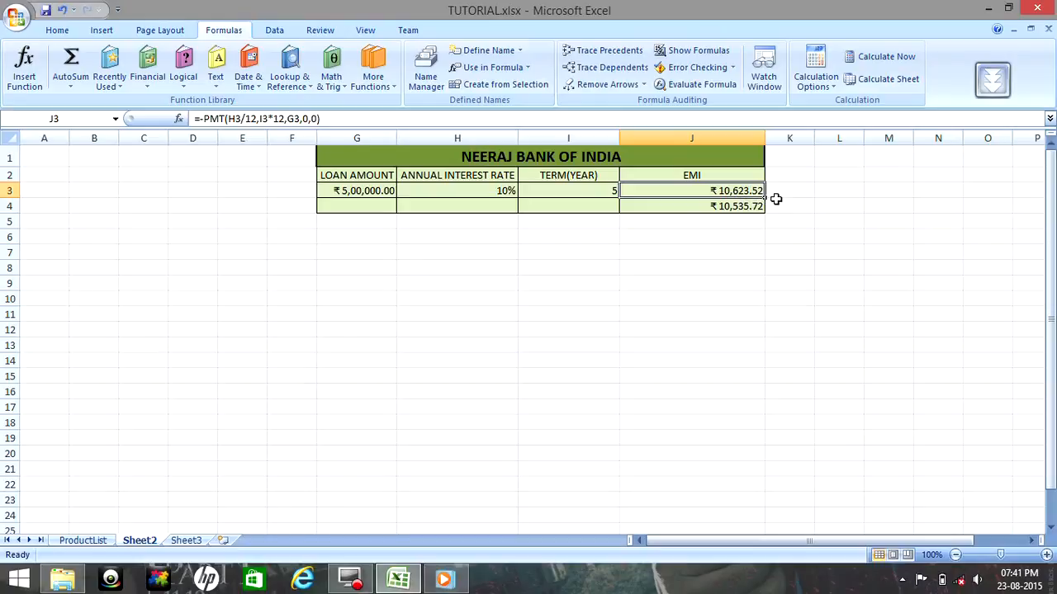
pyautogui.click(734, 224)
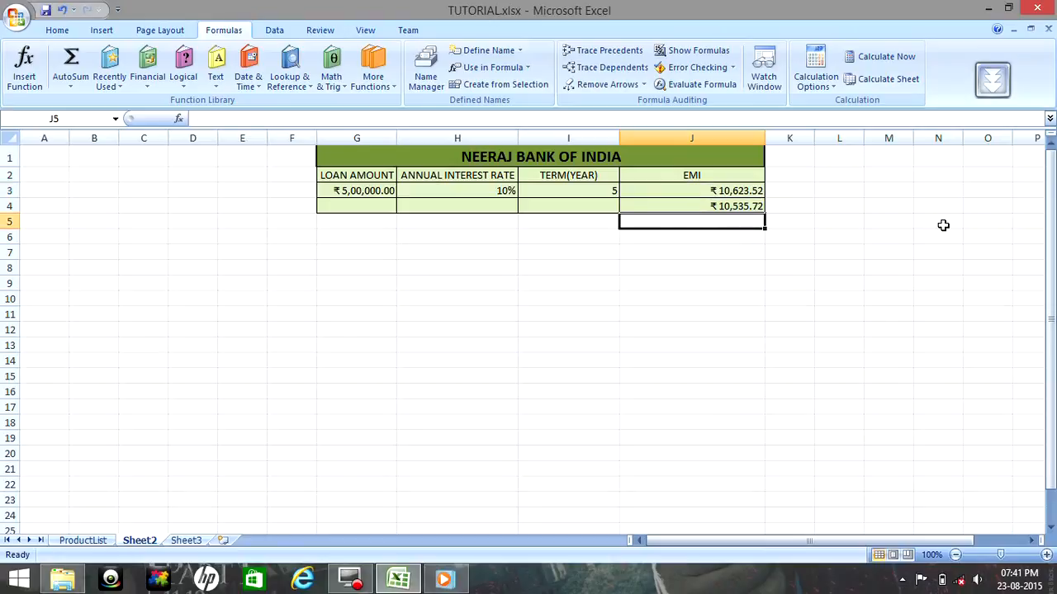
pyautogui.write('=')
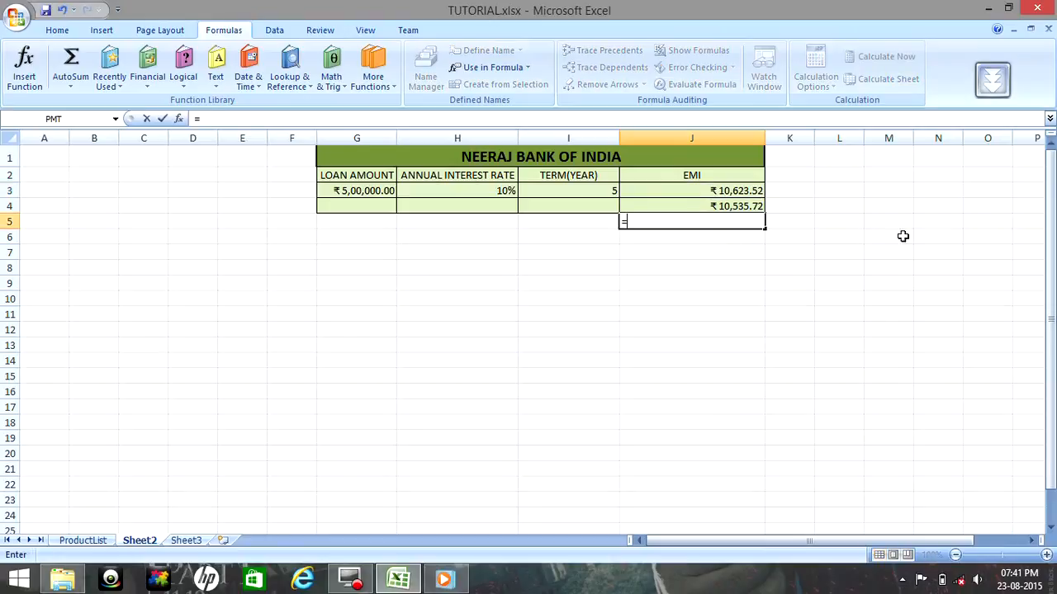
pyautogui.click(752, 190)
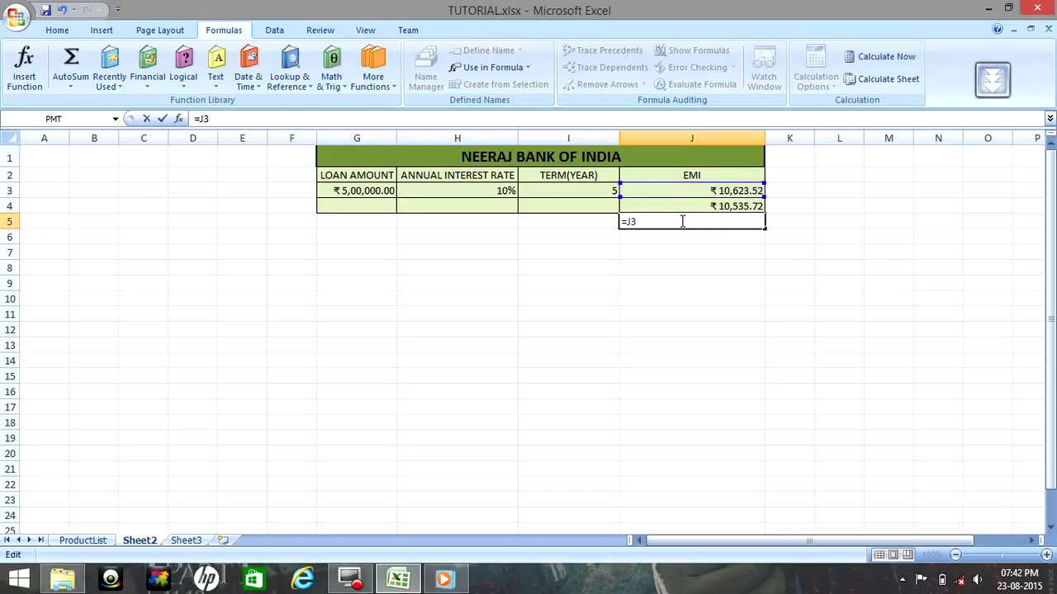
pyautogui.write('-')
pyautogui.click(725, 206)
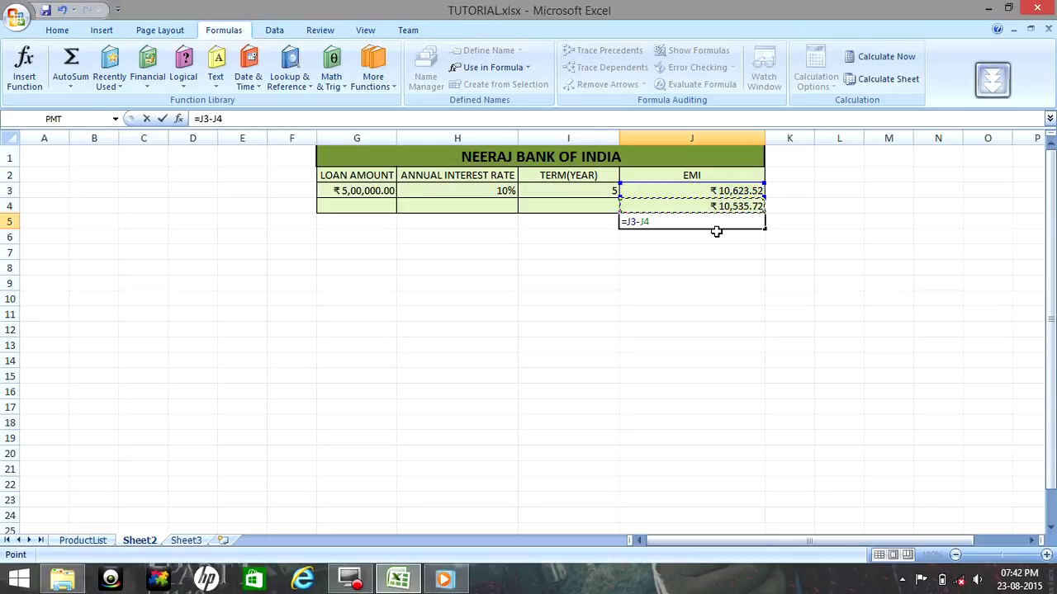
pyautogui.press('Return')
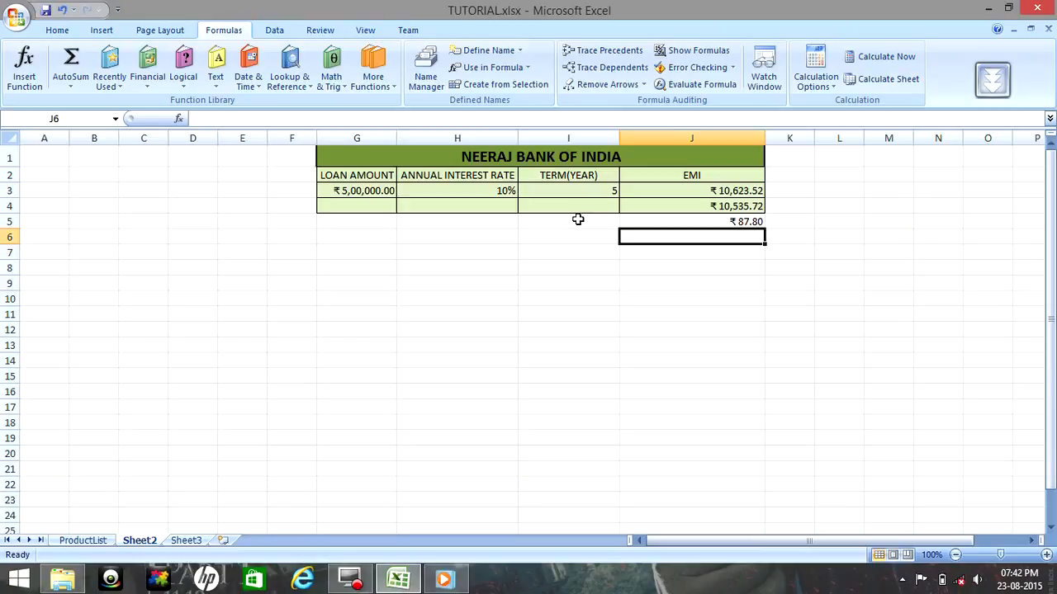
# Try the Time number format on loan amount cell G3 and switch the cell back to Currency.
pyautogui.click(370, 194)
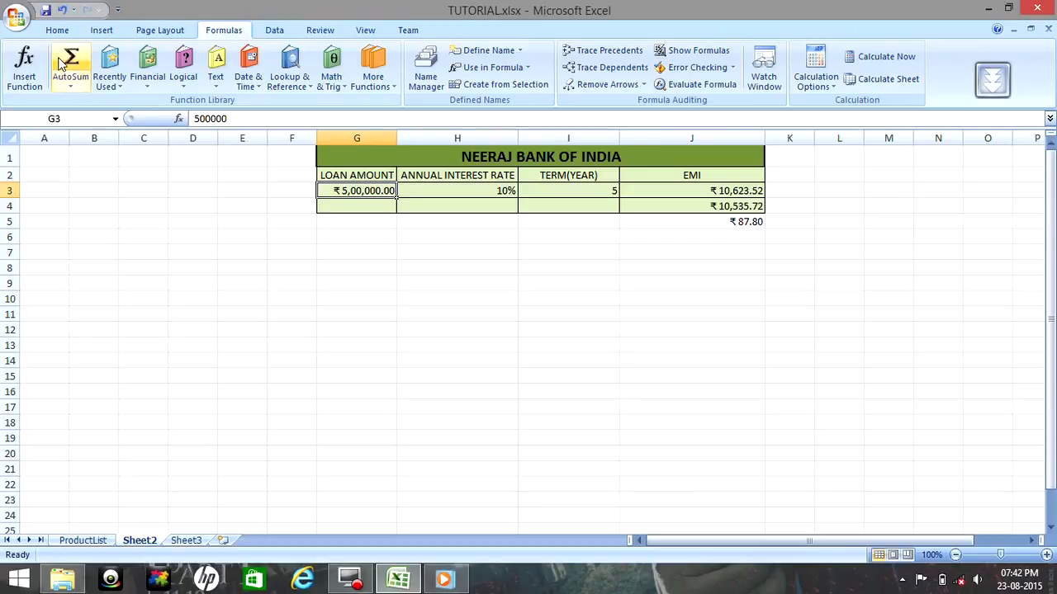
pyautogui.click(49, 33)
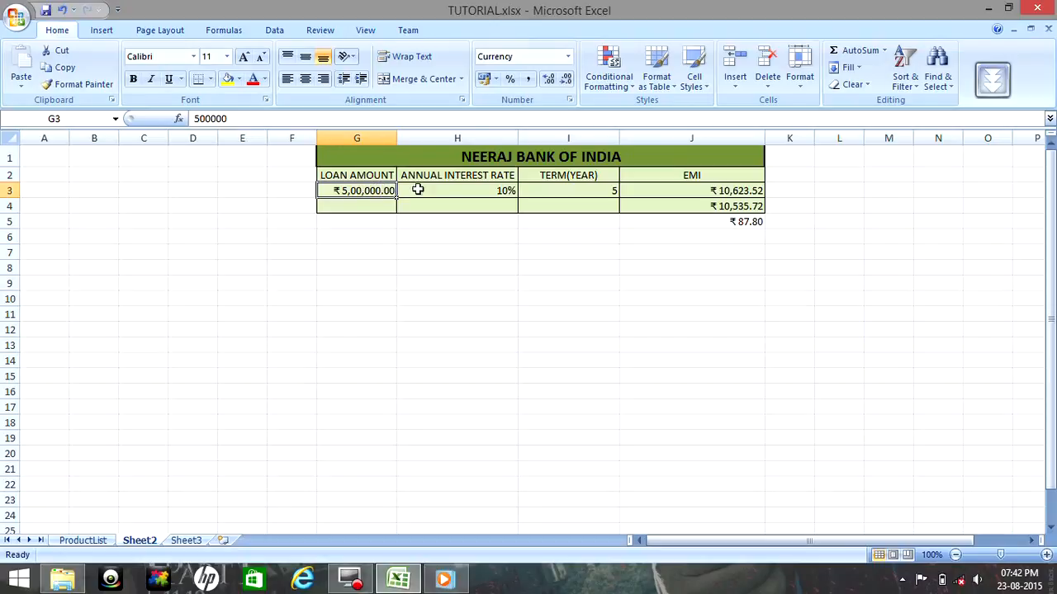
pyautogui.click(567, 56)
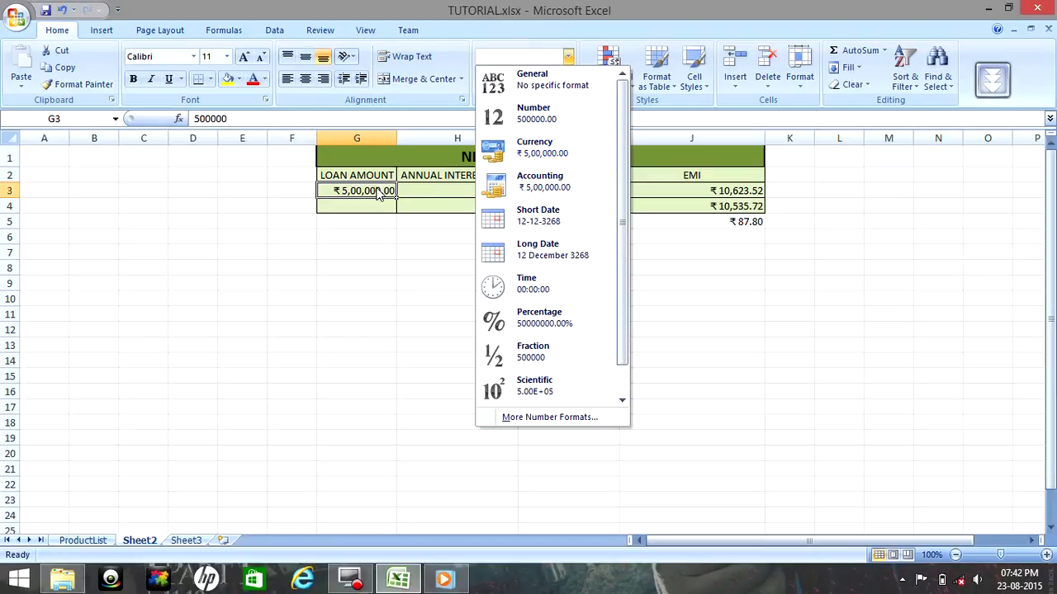
pyautogui.click(529, 278)
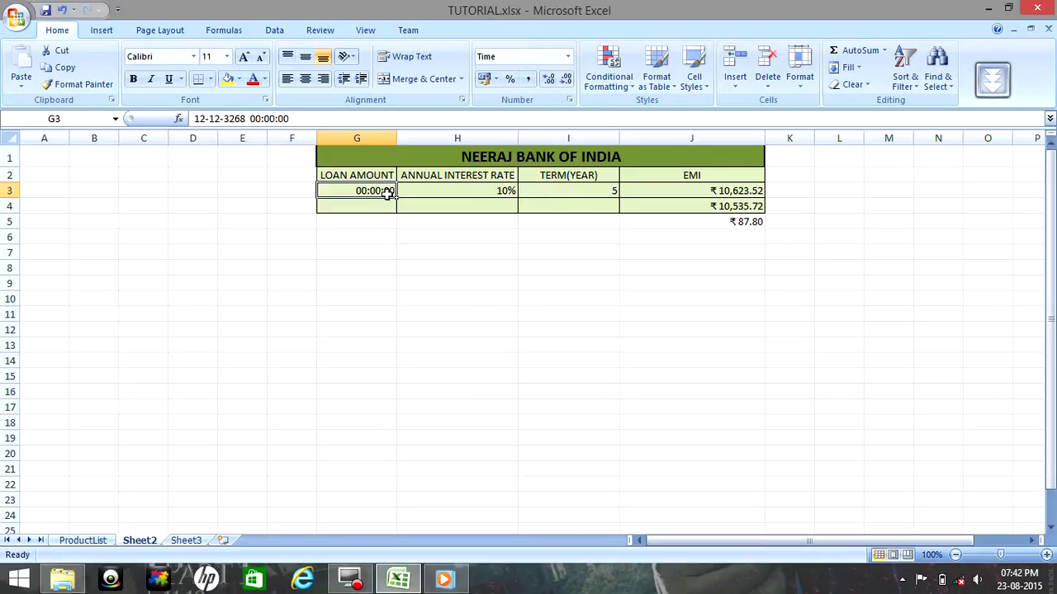
pyautogui.click(567, 56)
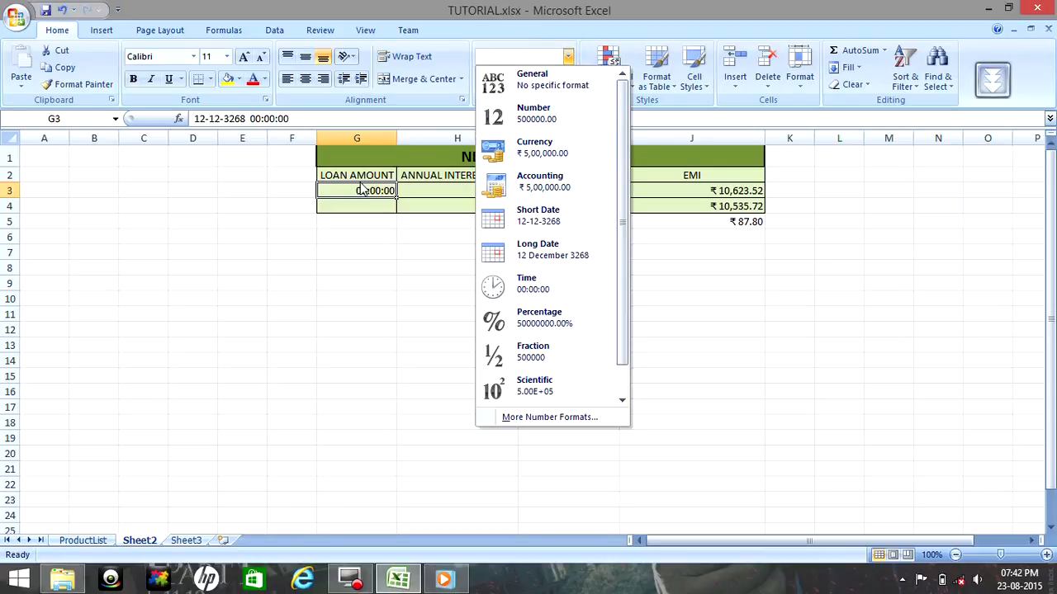
pyautogui.click(513, 142)
# Check the number format of interest rate cell H3 and format term cell I3 as Number.
pyautogui.click(450, 191)
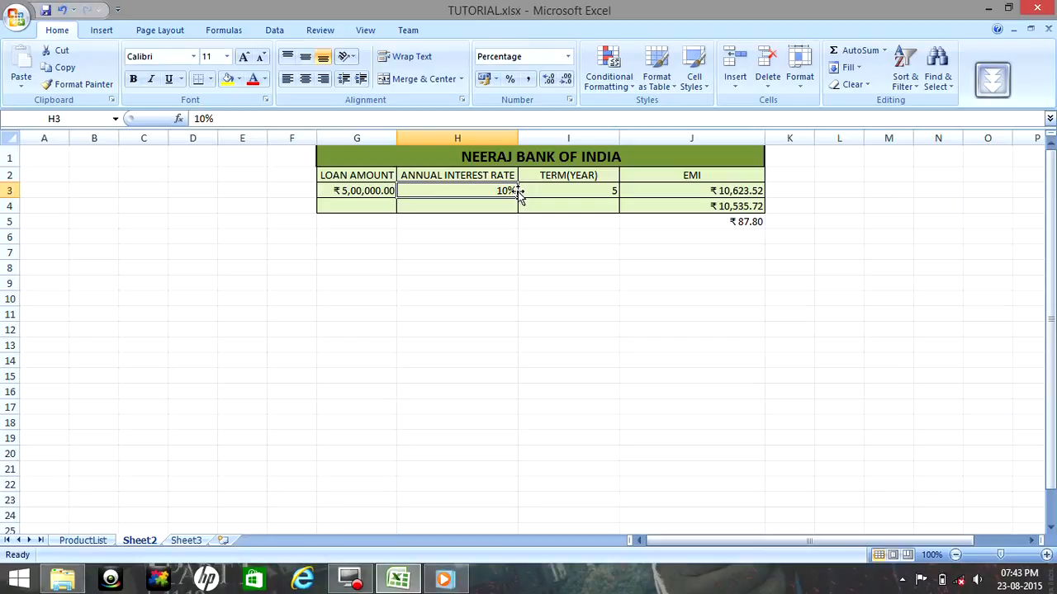
pyautogui.click(552, 189)
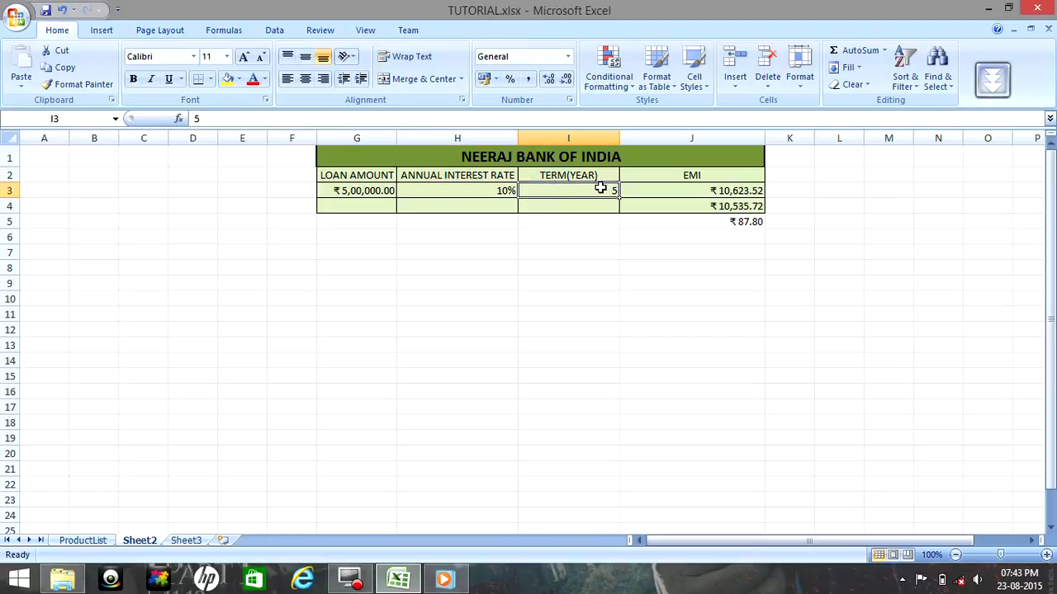
pyautogui.click(567, 56)
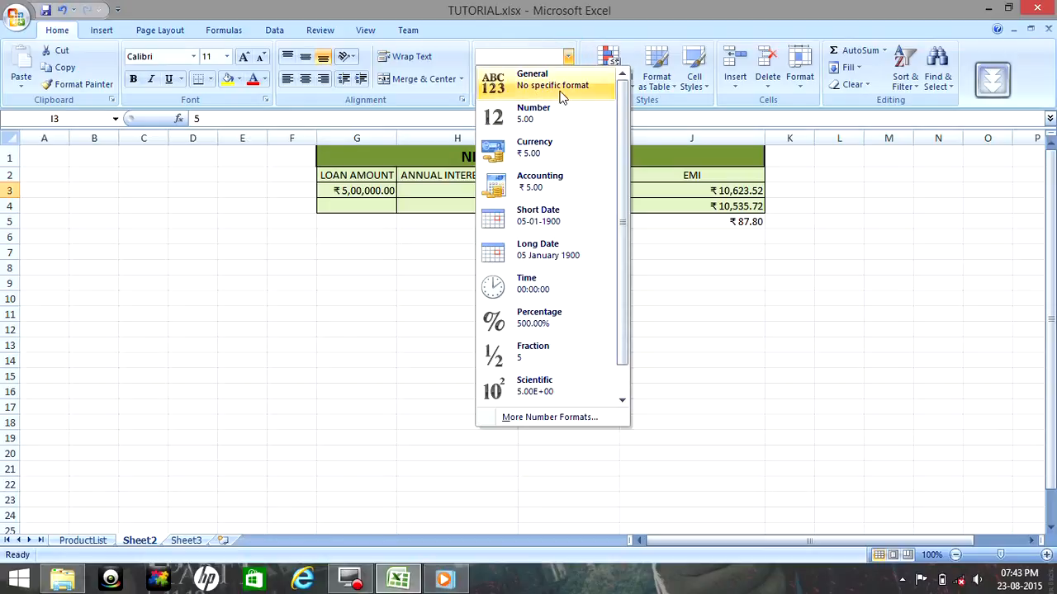
pyautogui.click(552, 109)
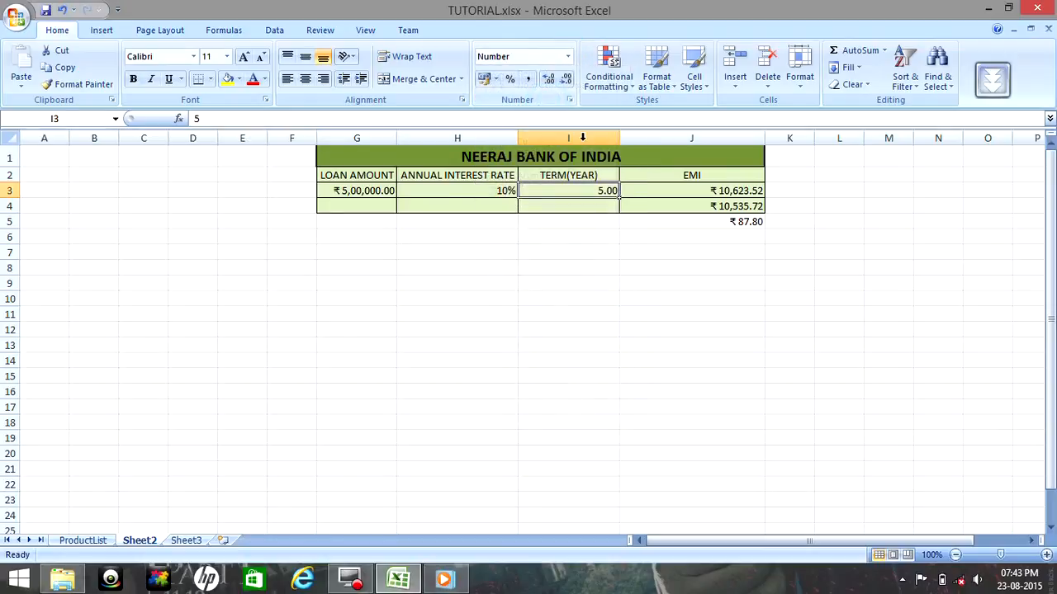
pyautogui.click(634, 190)
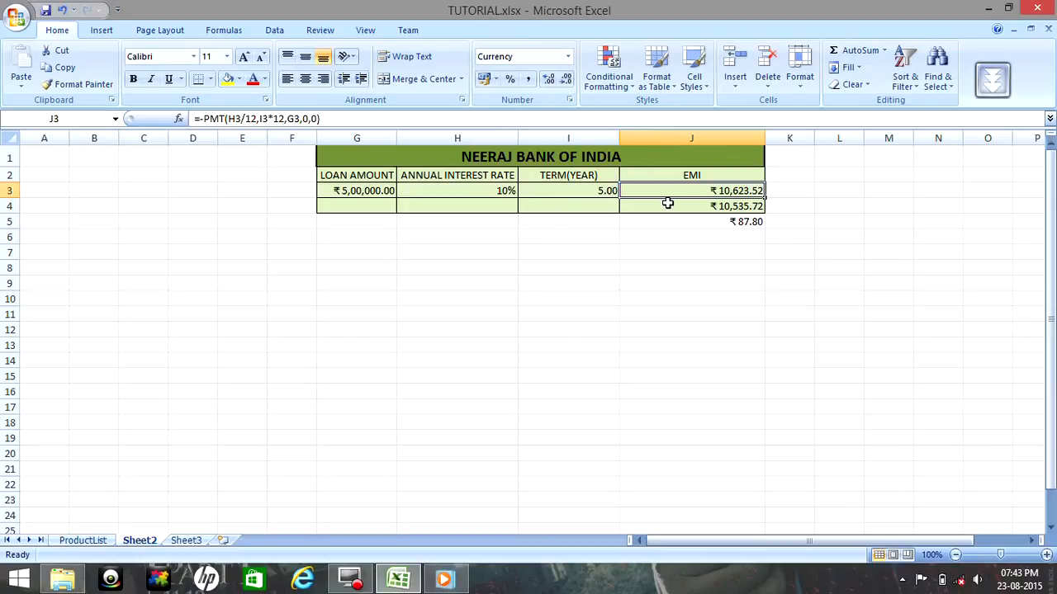
pyautogui.click(665, 202)
pyautogui.click(604, 195)
pyautogui.click(590, 204)
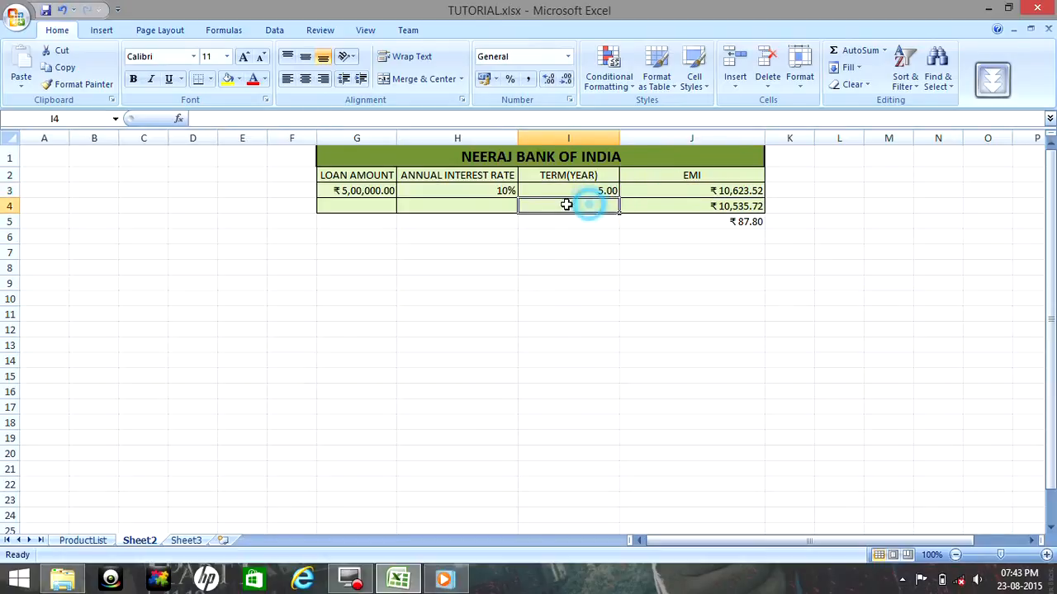
pyautogui.click(492, 204)
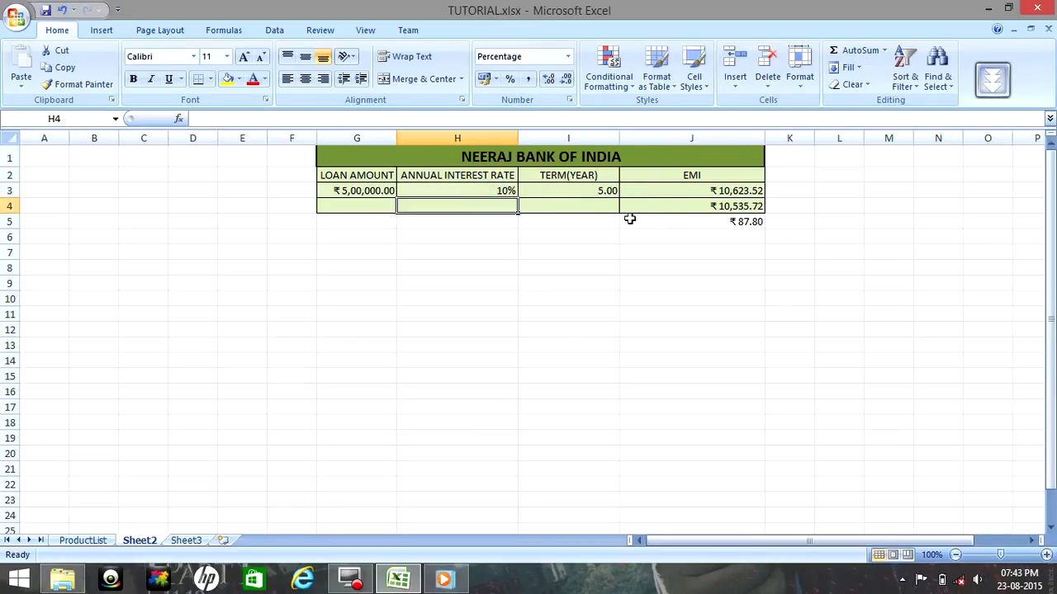